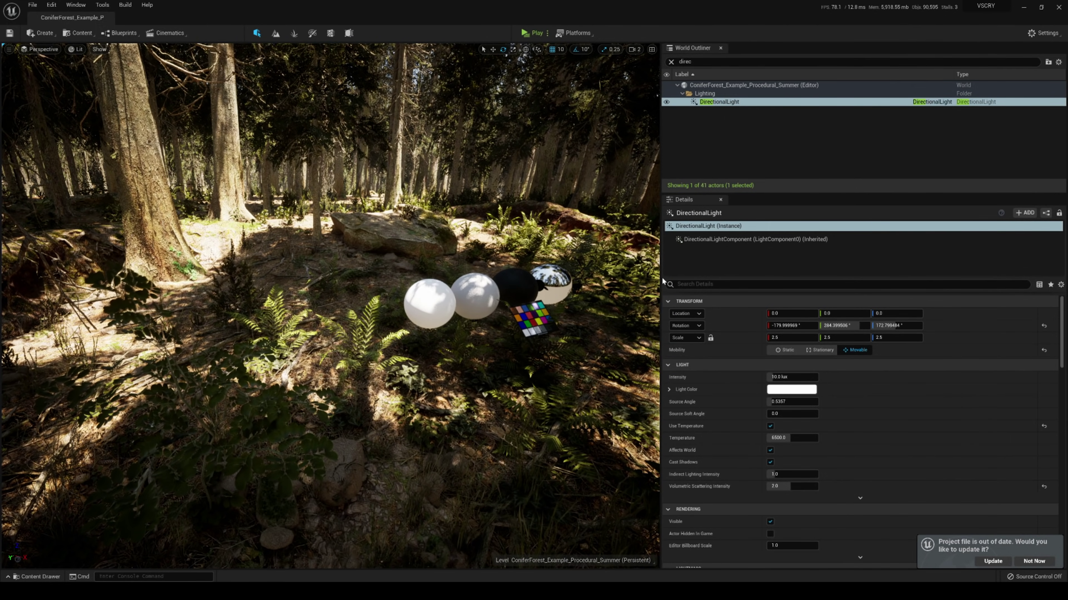
Step: Widen the level viewport by narrowing the World Outliner and Details area
{"action": "left_click_drag", "start_coordinate": [661, 273], "coordinate": [824, 274]}
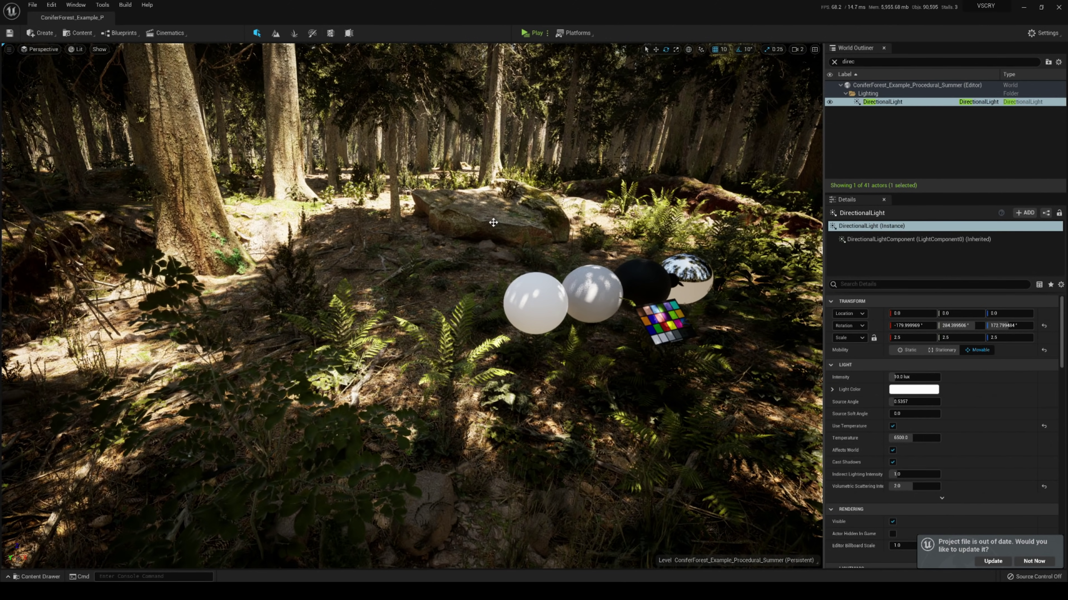
Step: Search the project settings for lumen, mesh distance field and voxel options to review the Lumen-related rendering settings
{"action": "left_click", "coordinate": [51, 5]}
{"action": "left_click", "coordinate": [90, 115]}
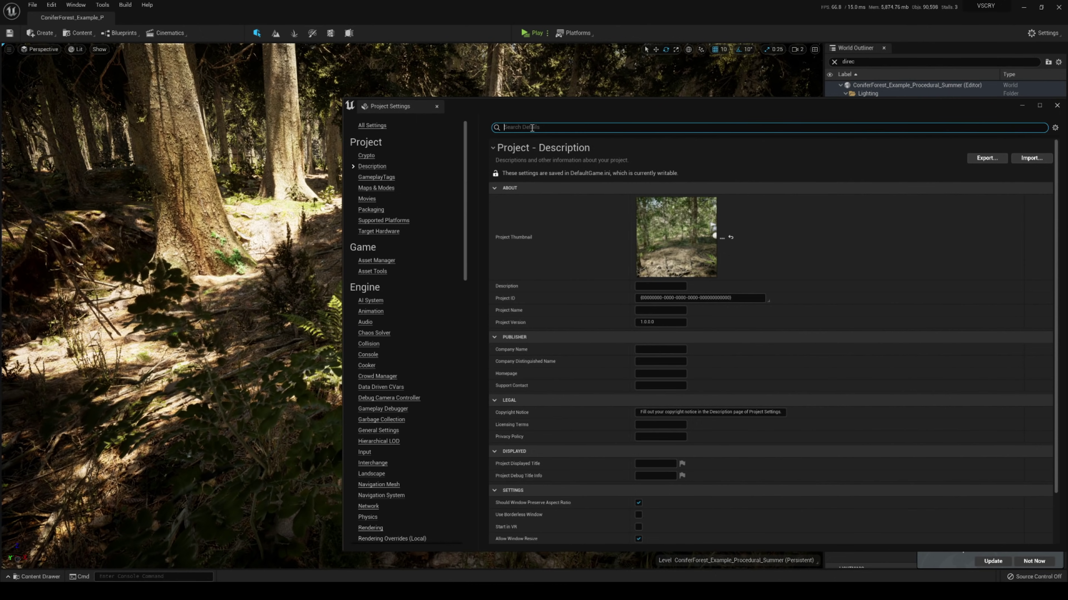
{"action": "type", "text": "lumen"}
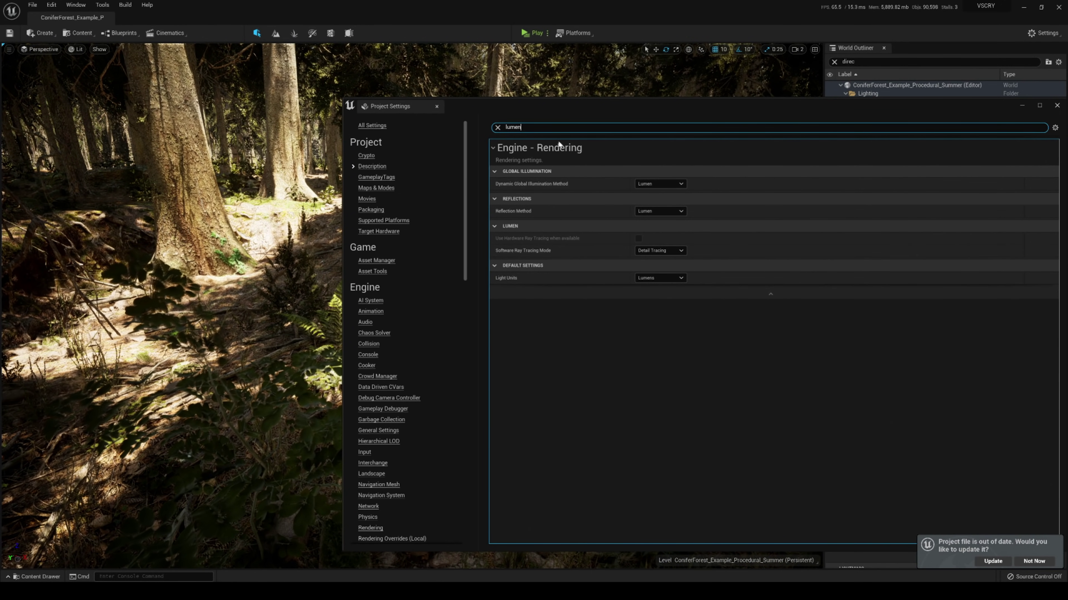
{"action": "double_click", "coordinate": [513, 127]}
{"action": "type", "text": "mesh"}
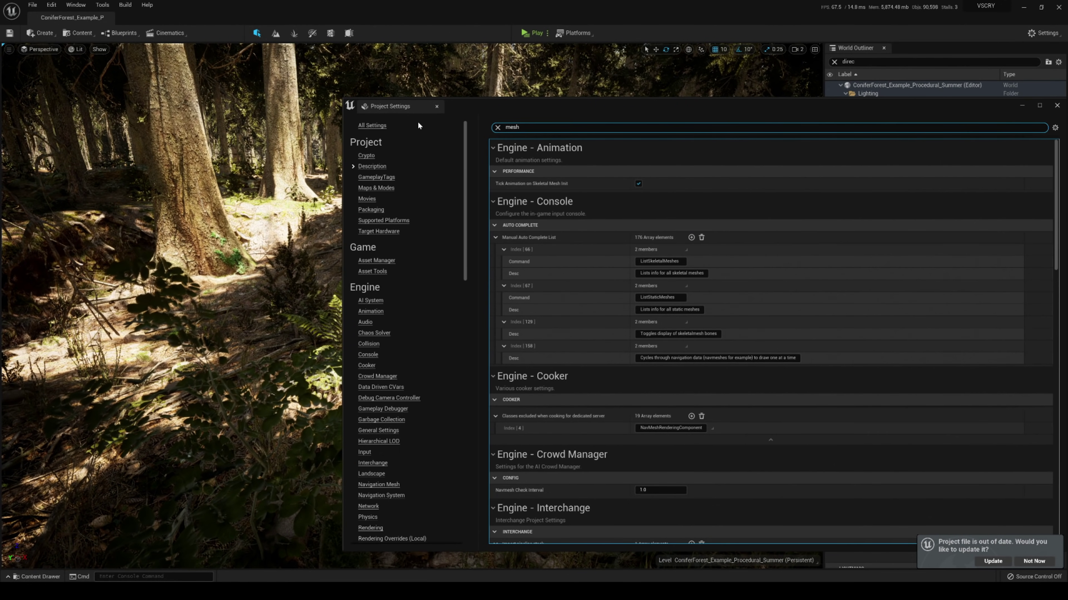
{"action": "left_click_drag", "start_coordinate": [532, 110], "coordinate": [358, 100]}
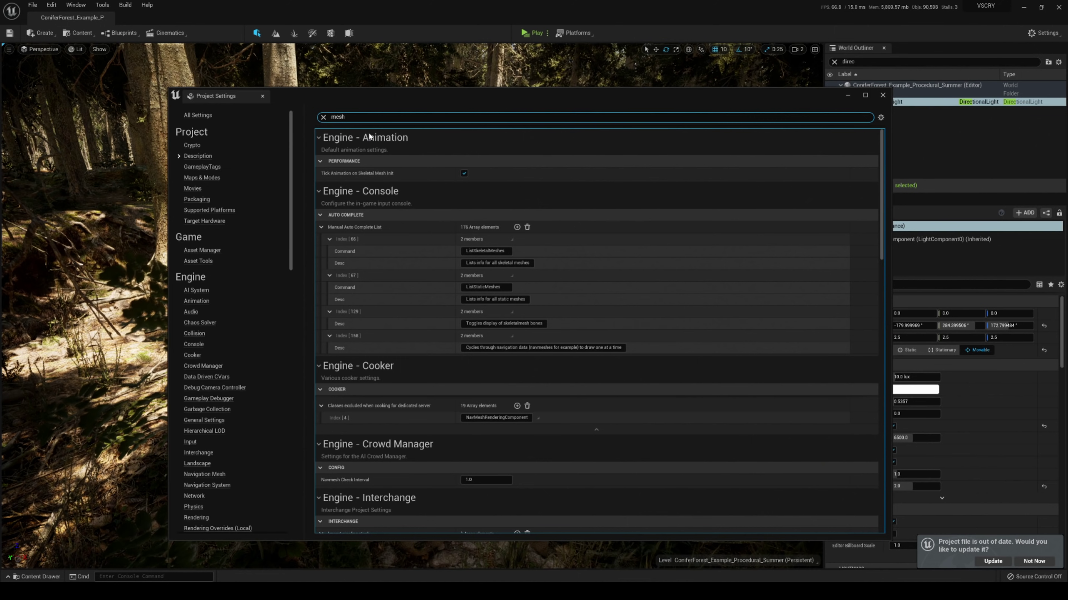
{"action": "type", "text": "dis"}
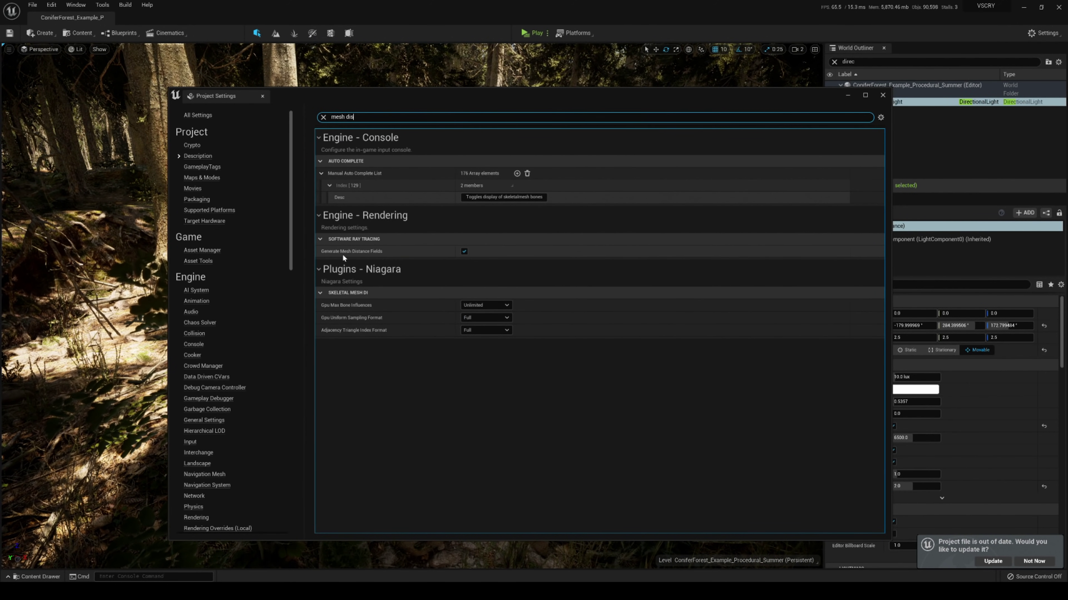
{"action": "type", "text": "vox"}
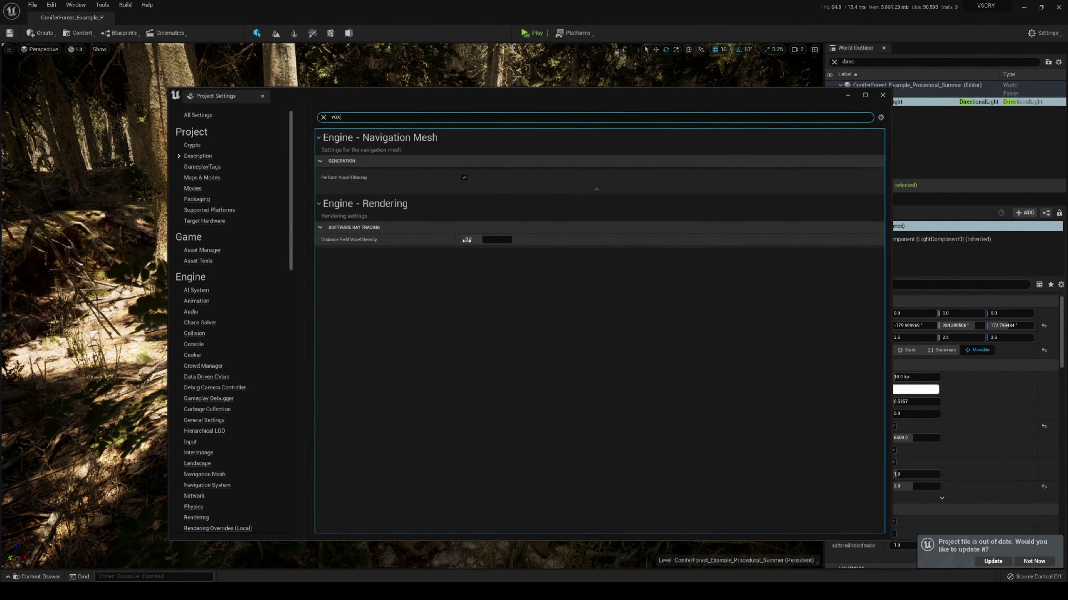
{"action": "left_click", "coordinate": [882, 96]}
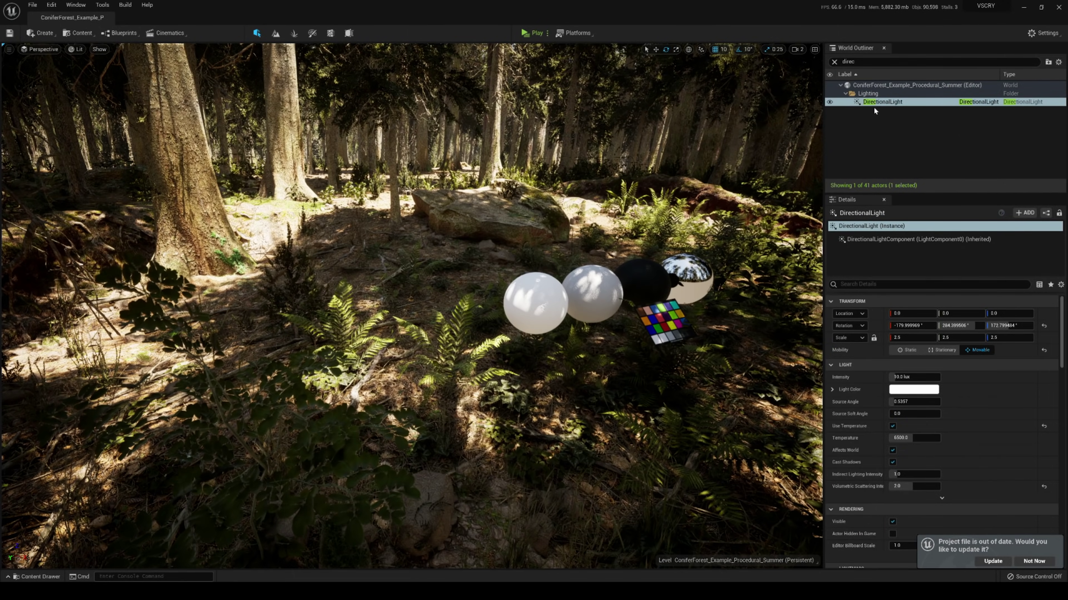
Step: Set the directional light's Source Angle to 10
{"action": "right_click_drag", "start_coordinate": [547, 188], "coordinate": [467, 156]}
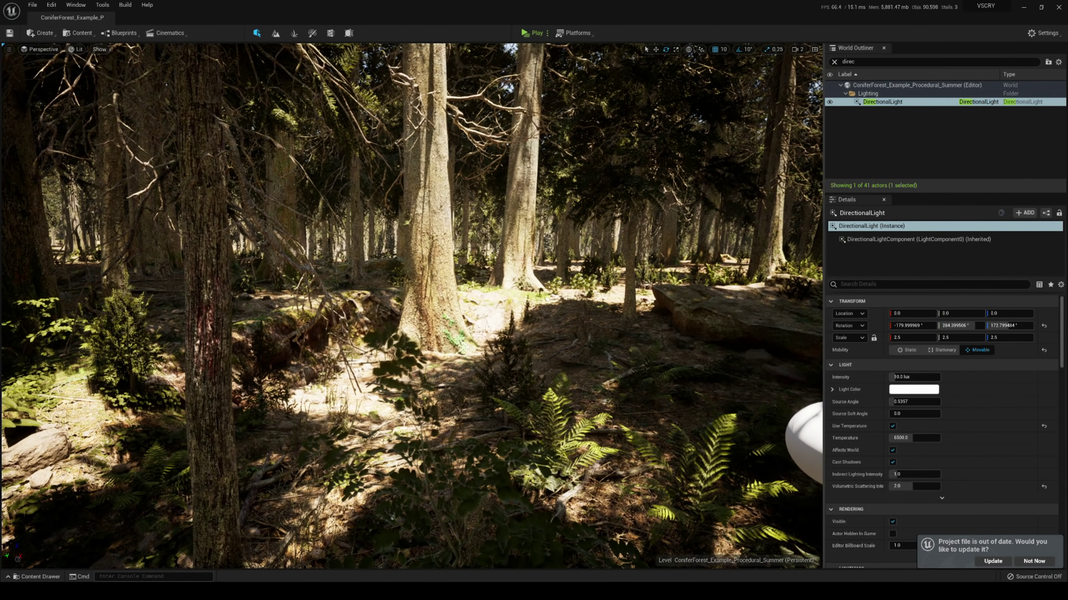
{"action": "left_click", "coordinate": [902, 402]}
{"action": "type", "text": "10"}
{"action": "key", "text": "Return"}
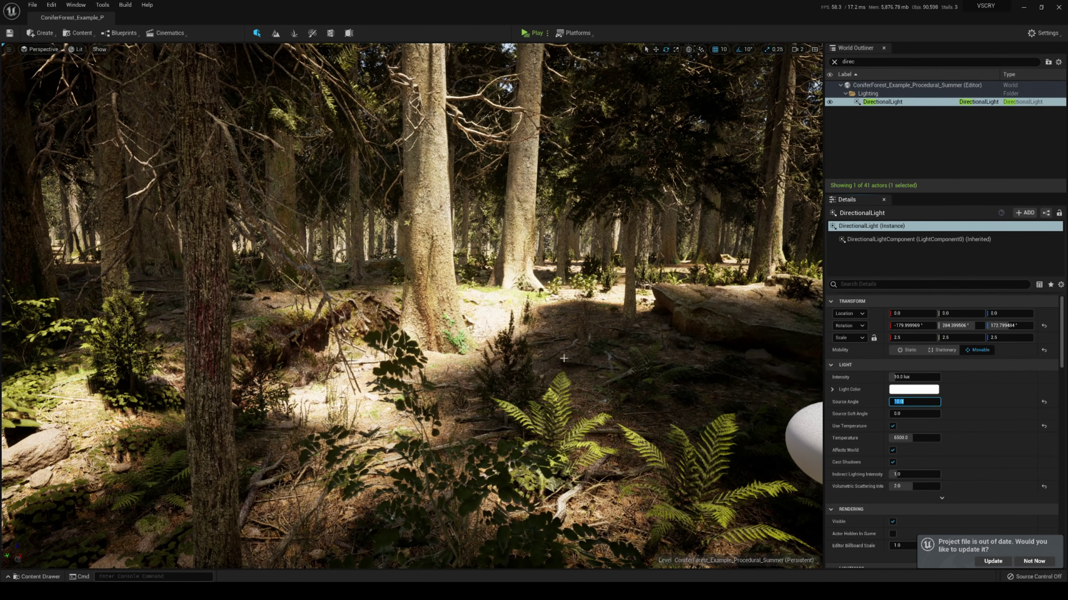
Step: Try a Source Angle of 5 on the directional light, return it to 10 and inspect the shadow softness
{"action": "right_click_drag", "start_coordinate": [564, 362], "coordinate": [724, 373]}
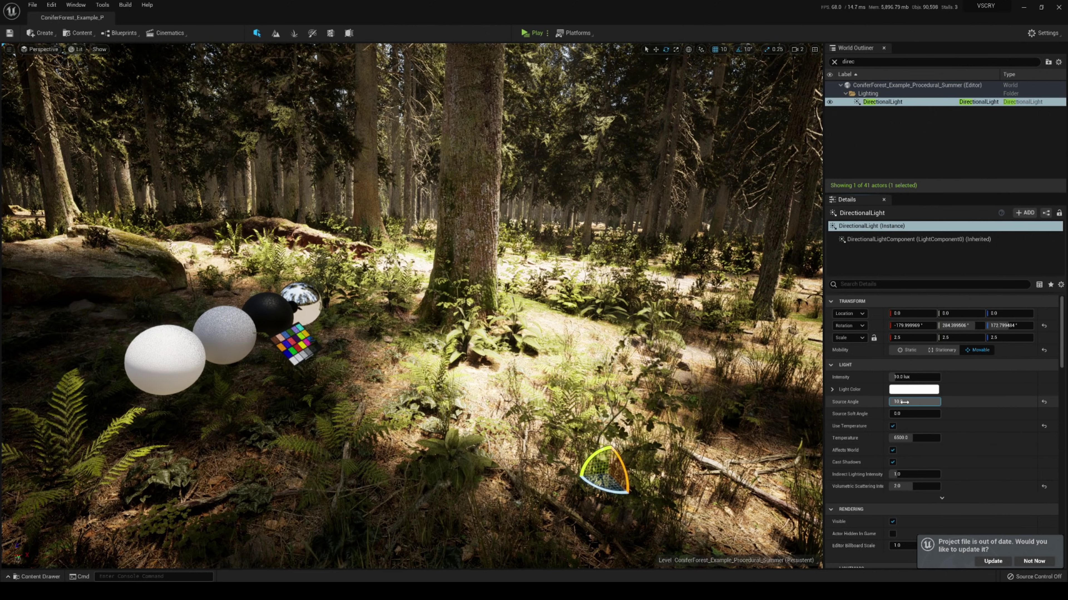
{"action": "left_click_drag", "start_coordinate": [902, 402], "coordinate": [881, 402]}
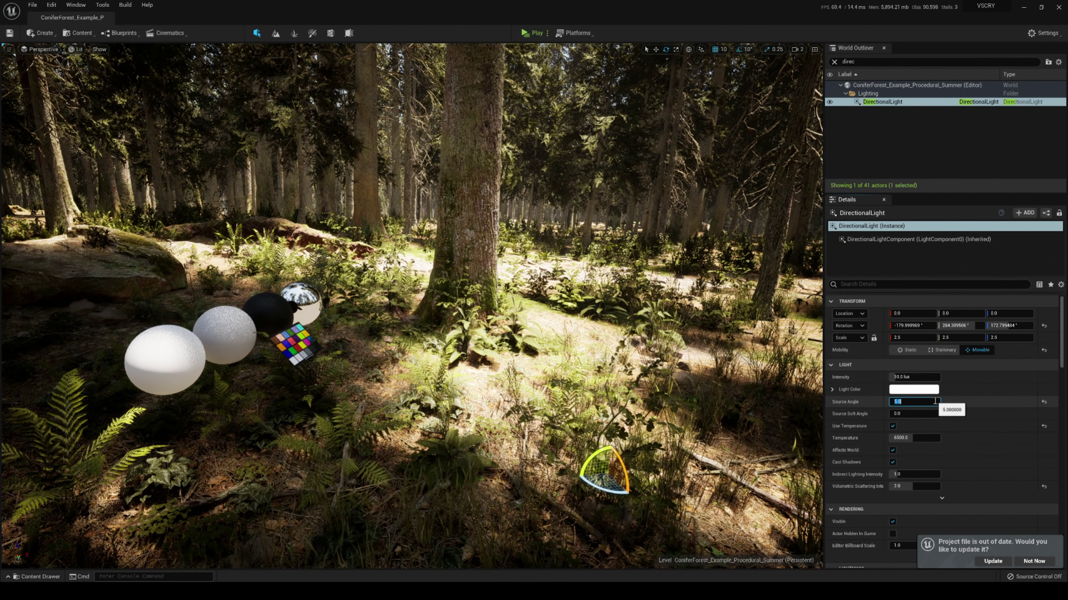
{"action": "type", "text": "10"}
{"action": "key", "text": "Return"}
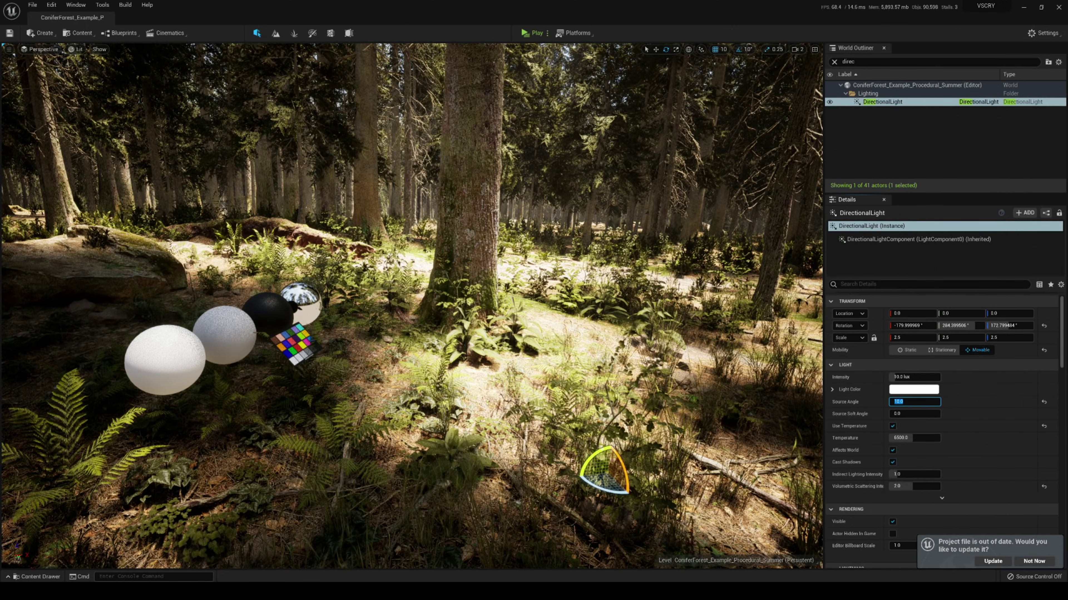
{"action": "right_click_drag", "start_coordinate": [568, 264], "coordinate": [510, 244]}
{"action": "right_click_drag", "start_coordinate": [568, 265], "coordinate": [521, 297]}
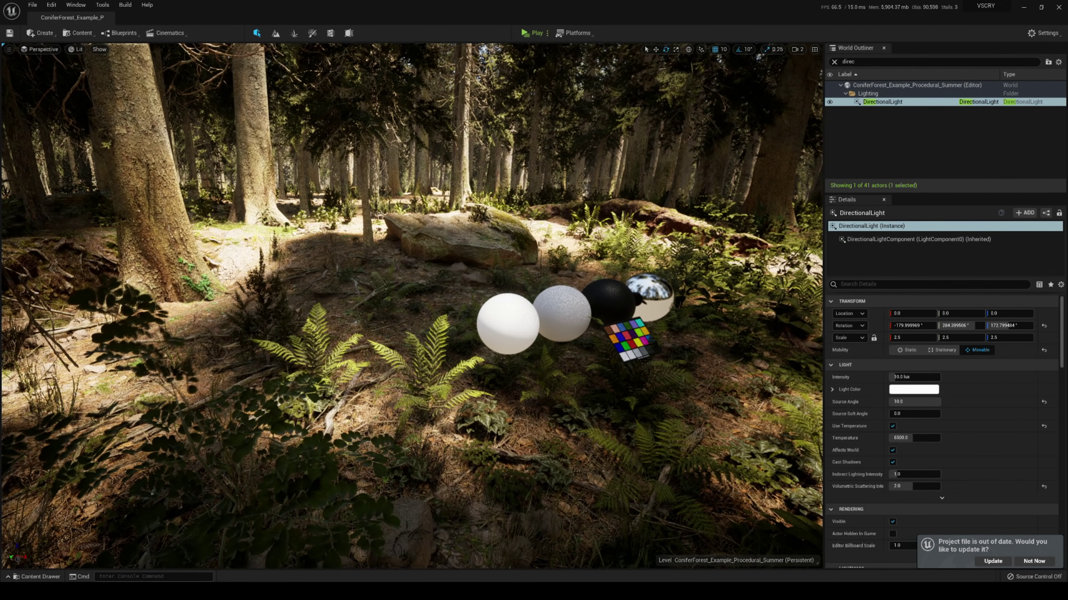
Step: Search the editor preferences for resolution and review the New Viewport Resolution width and height for Play
{"action": "left_click", "coordinate": [51, 5]}
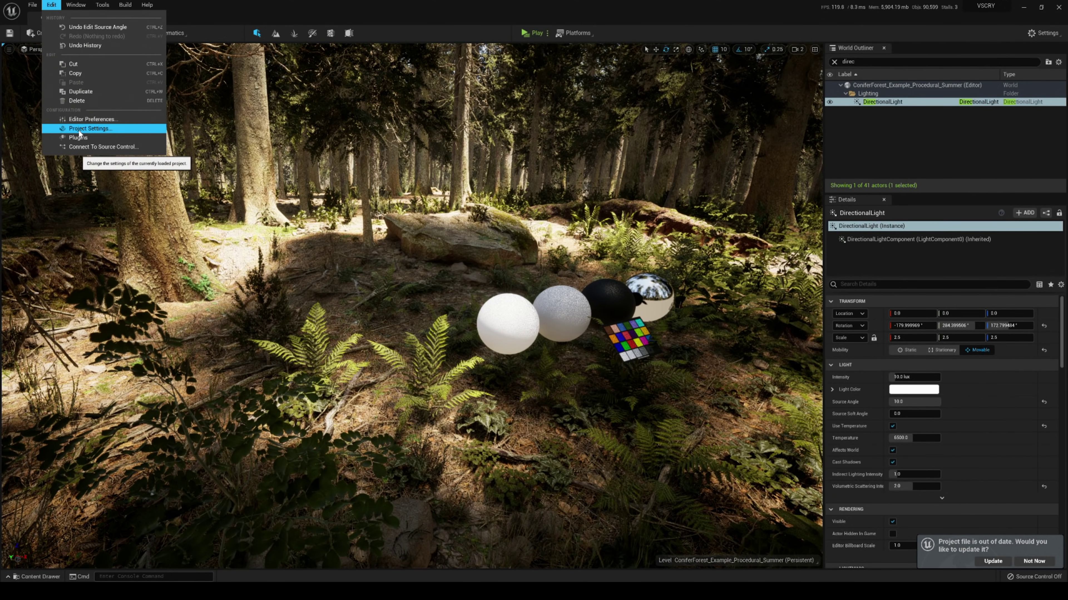
{"action": "left_click", "coordinate": [84, 119]}
{"action": "left_click", "coordinate": [471, 118]}
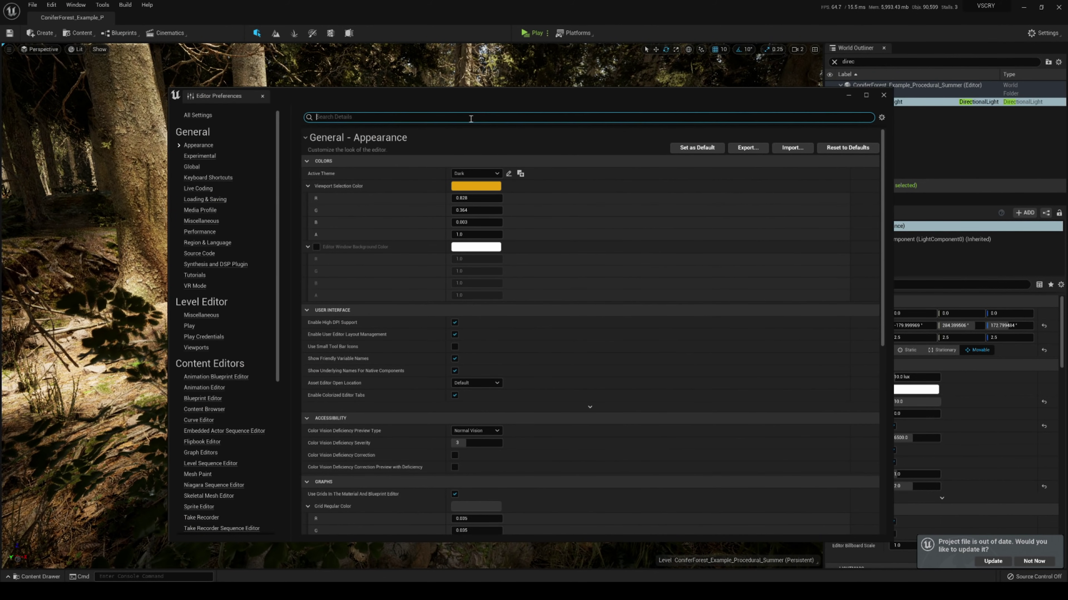
{"action": "type", "text": "resooluti"}
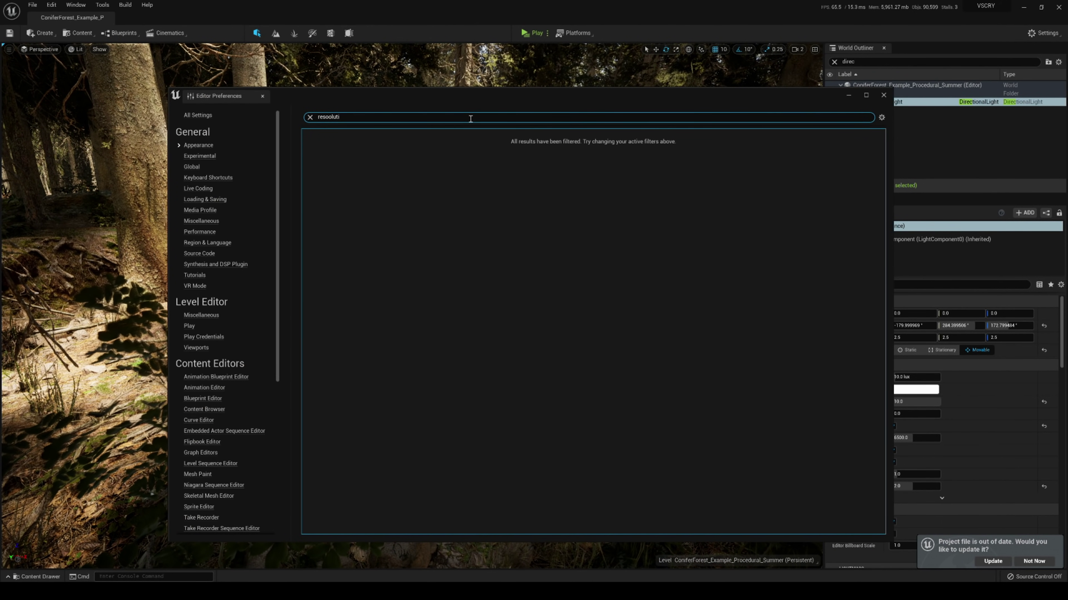
{"action": "key", "text": "BackSpace"}
{"action": "key", "text": "BackSpace"}
{"action": "key", "text": "BackSpace"}
{"action": "type", "text": "l"}
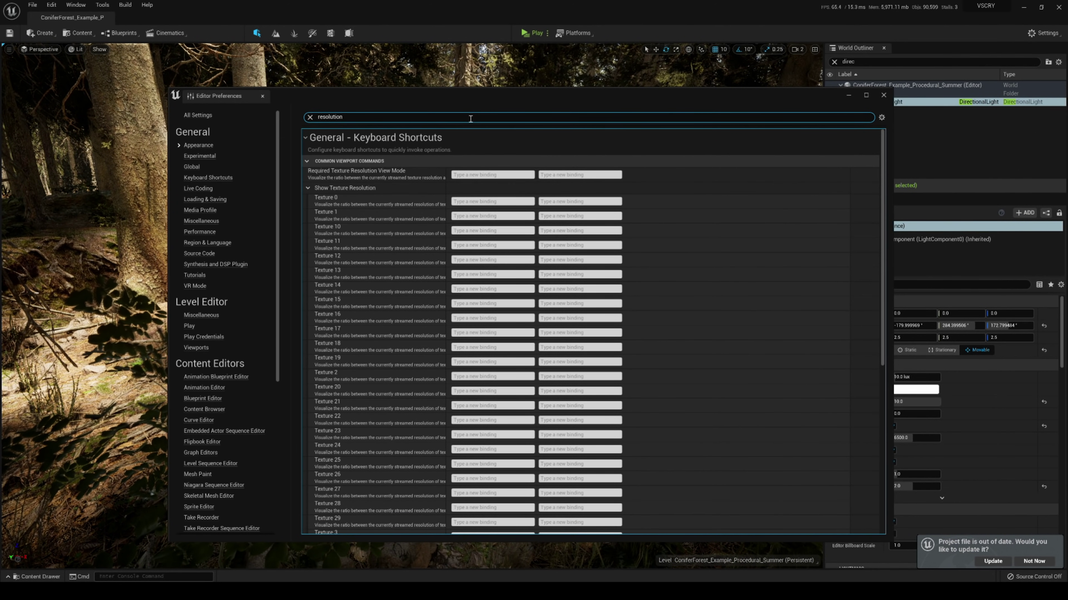
{"action": "scroll", "coordinate": [791, 381], "scroll_direction": "down", "scroll_amount": 7}
{"action": "left_click", "coordinate": [472, 471]}
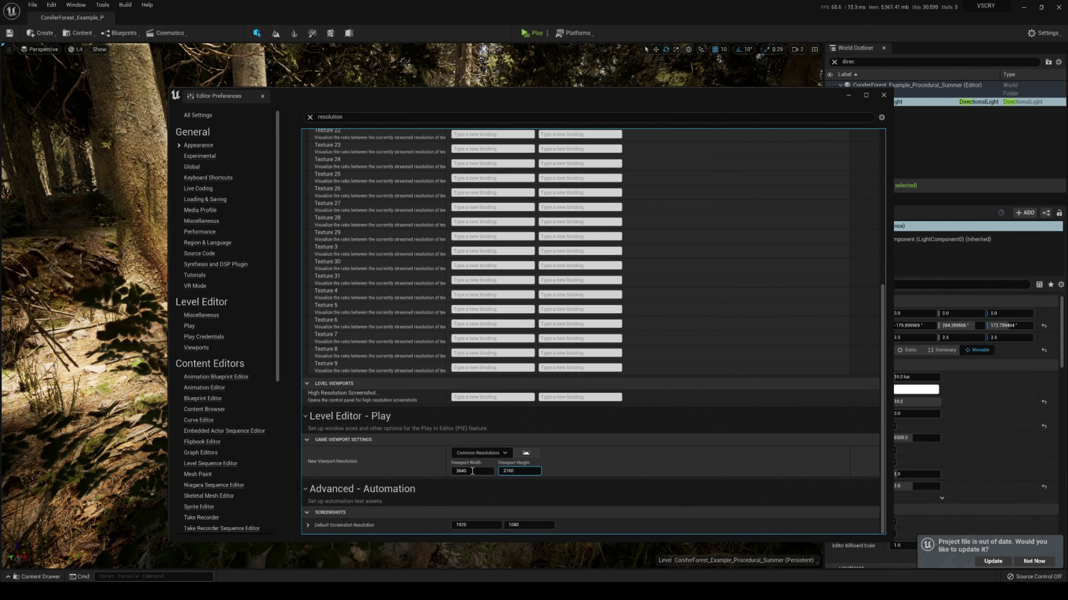
{"action": "left_click", "coordinate": [884, 95]}
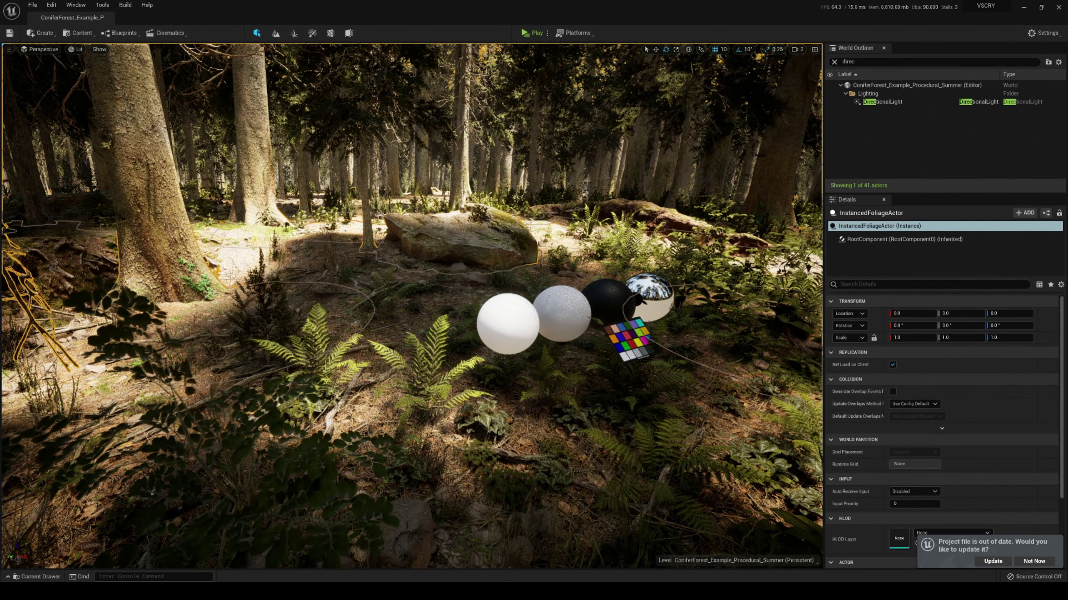
Step: Inspect the forest scene in the Nanite Triangles visualization and return the viewport to Lit mode
{"action": "mouse_move", "coordinate": [465, 232]}
{"action": "right_mouse_down"}
{"action": "mouse_move", "coordinate": [474, 215]}
{"action": "mouse_move", "coordinate": [466, 232]}
{"action": "right_mouse_up"}
{"action": "key", "text": "w"}
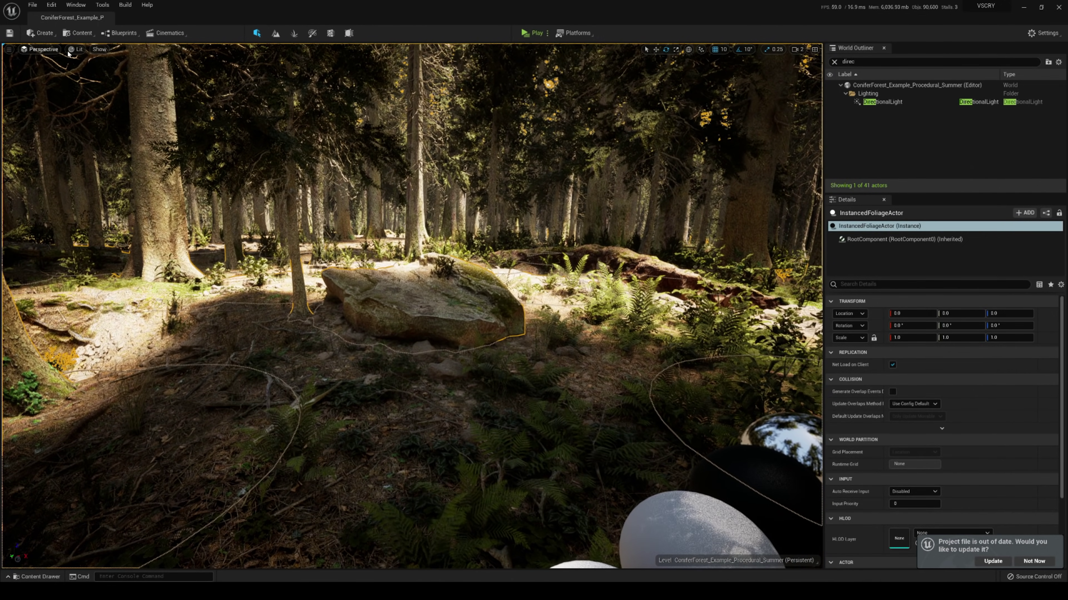
{"action": "left_click", "coordinate": [76, 50]}
{"action": "mouse_move", "coordinate": [119, 172]}
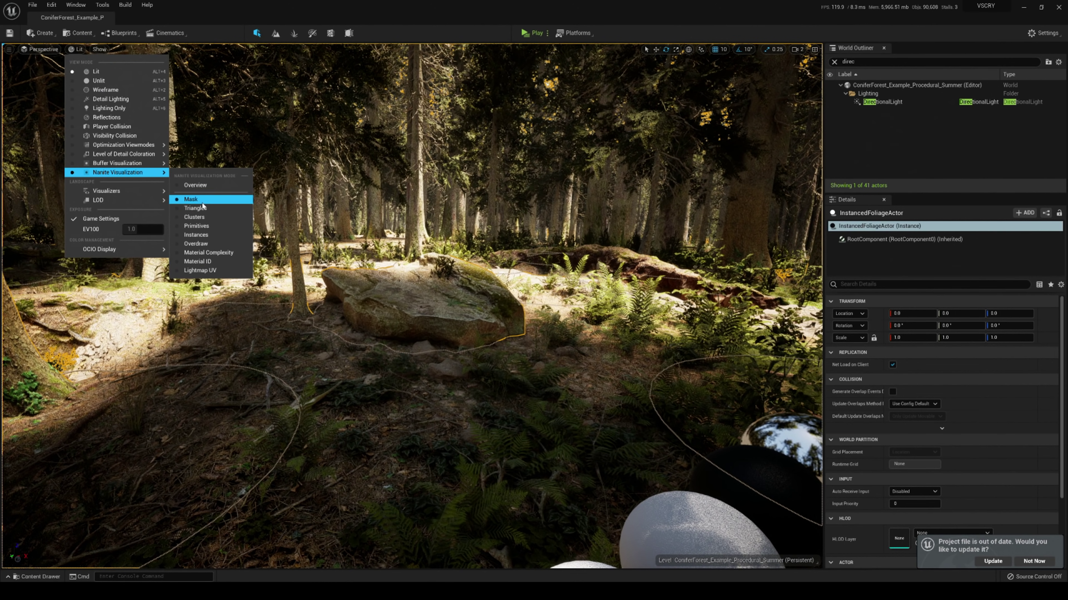
{"action": "left_click", "coordinate": [197, 208]}
{"action": "left_click", "coordinate": [86, 49]}
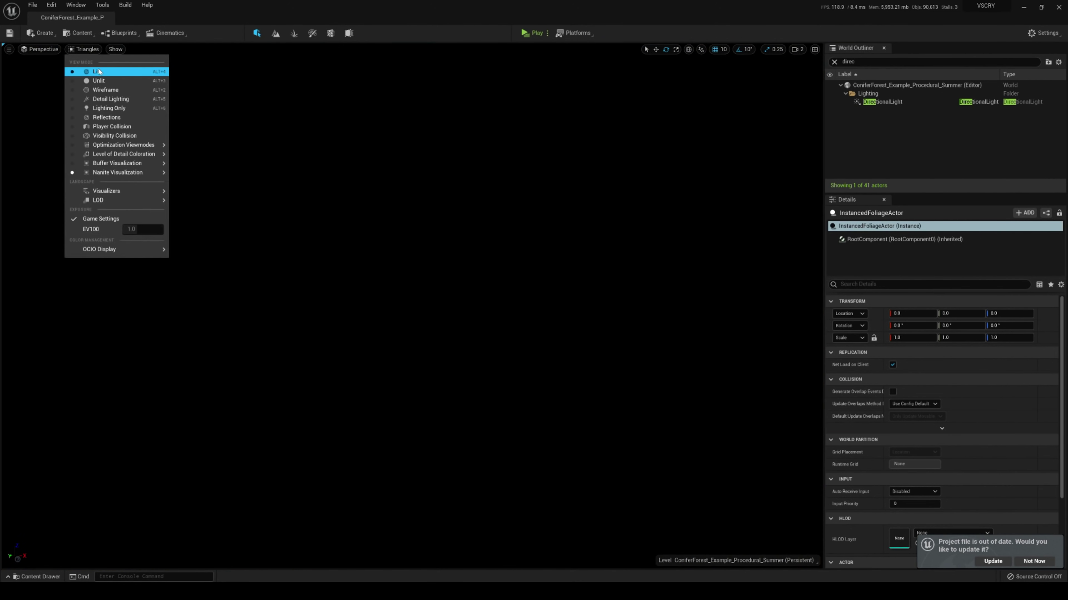
{"action": "left_click", "coordinate": [90, 72]}
Step: Select the large rock in the scene and open the MWConiferForest Meshes > Rocks content folder
{"action": "left_click", "coordinate": [773, 304]}
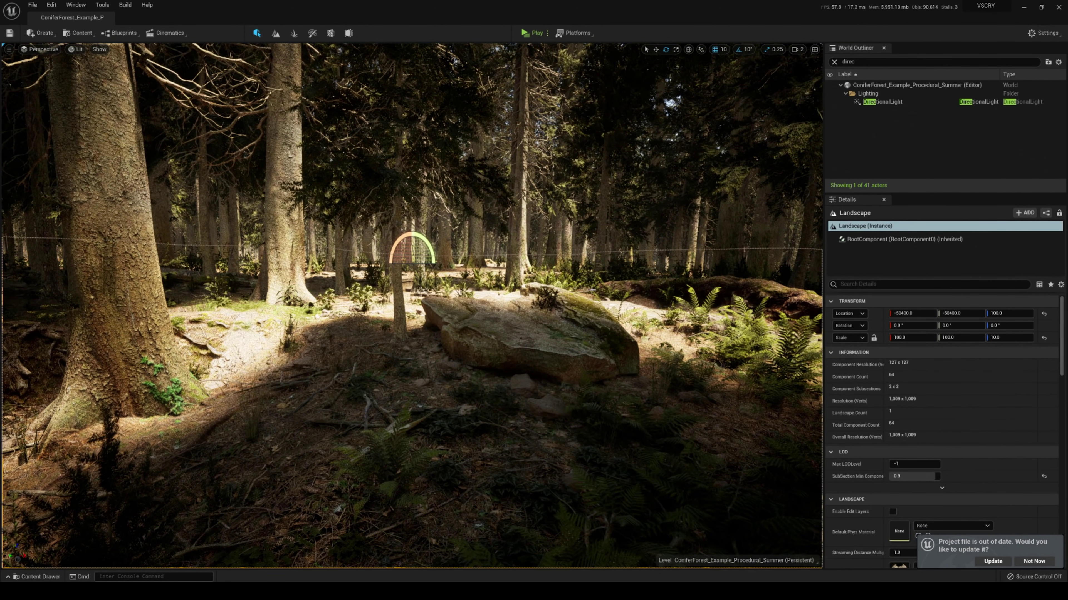
{"action": "left_click", "coordinate": [522, 316]}
{"action": "right_click_drag", "start_coordinate": [522, 316], "coordinate": [550, 321]}
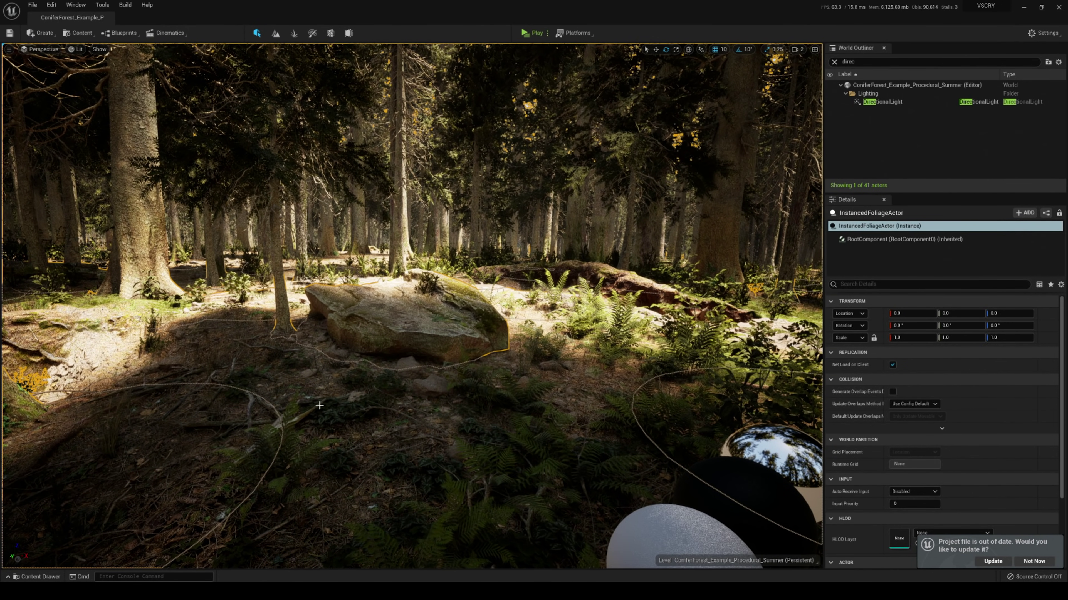
{"action": "key", "text": "ctrl+space"}
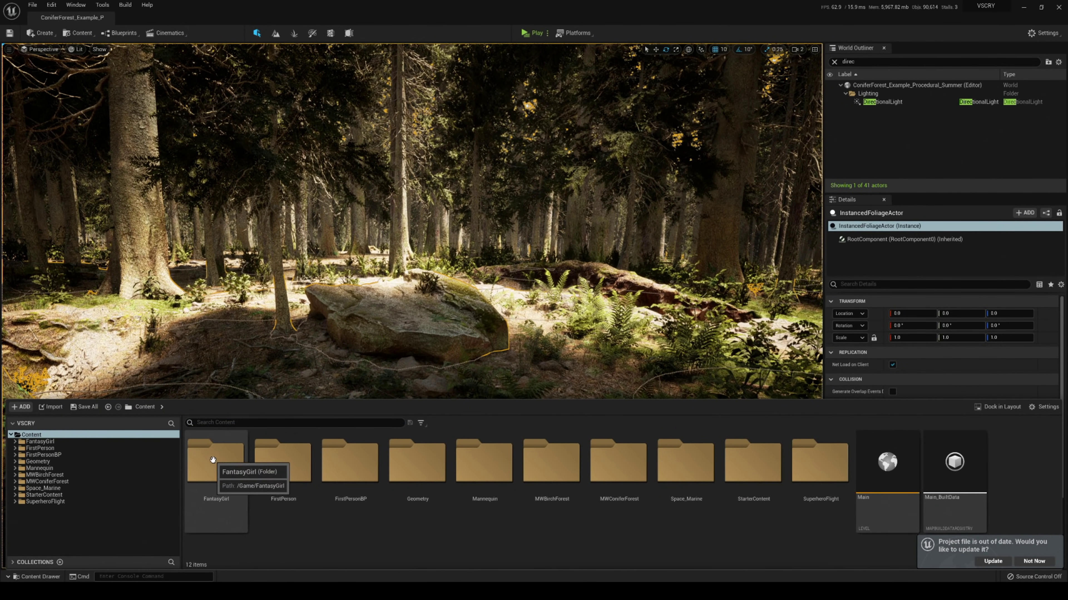
{"action": "double_click", "coordinate": [614, 521]}
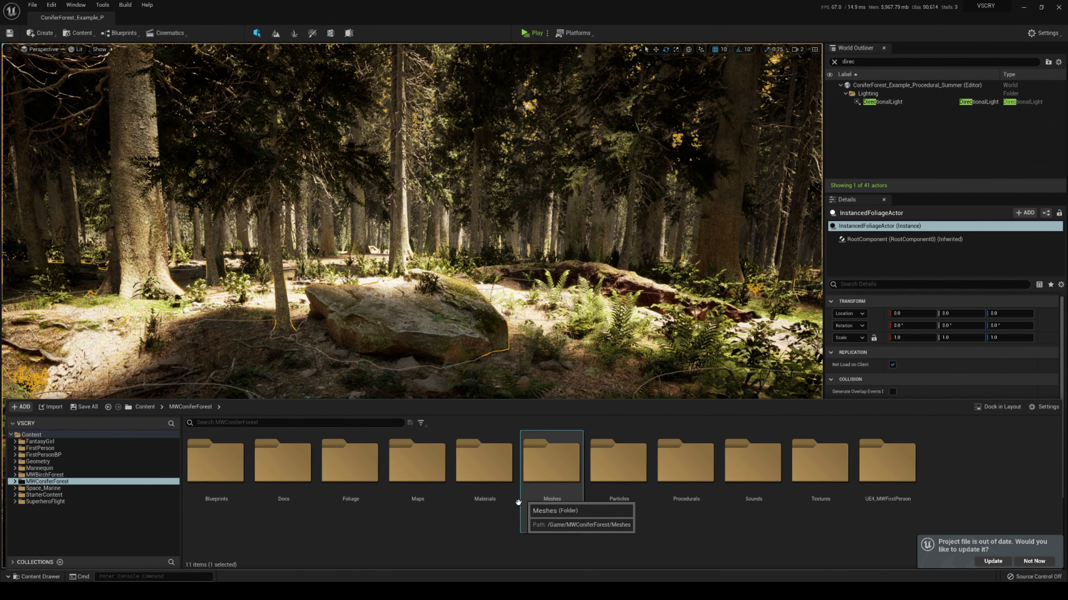
{"action": "double_click", "coordinate": [550, 476]}
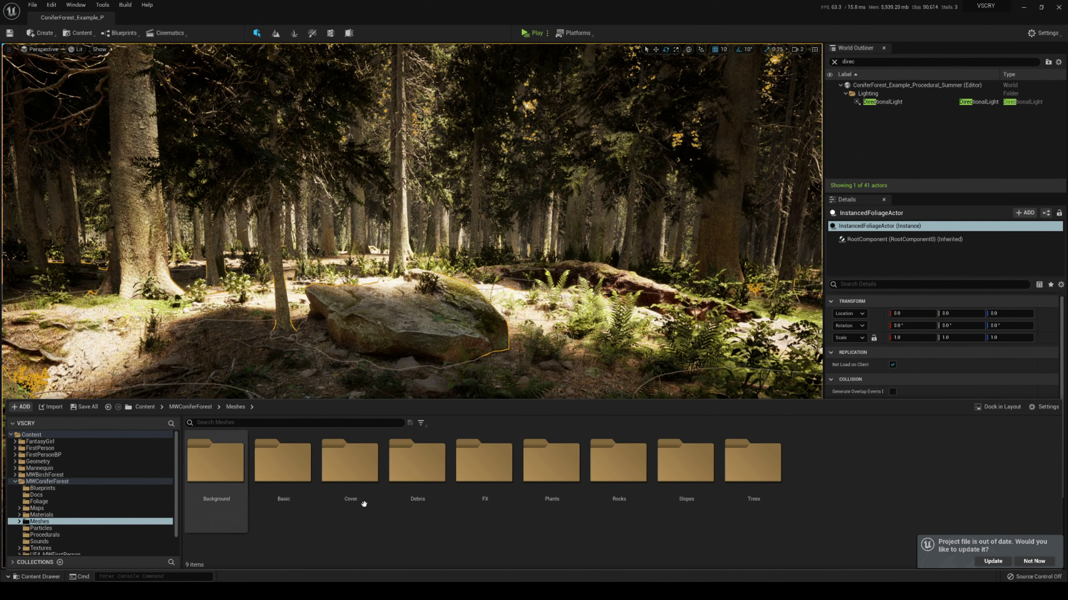
{"action": "left_click", "coordinate": [623, 495]}
{"action": "double_click", "coordinate": [623, 496]}
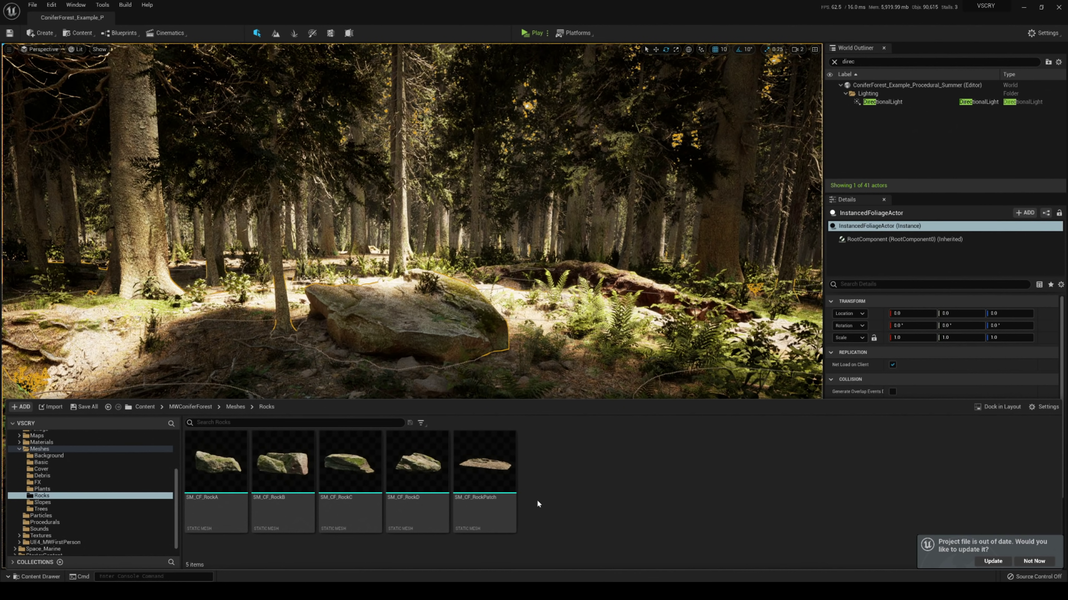
Step: Enable Nanite on all five rock static meshes, SM_CF_RockA to RockD and SM_CF_RockPatch, and dismiss the project update notice
{"action": "left_click", "coordinate": [203, 463]}
{"action": "left_click", "coordinate": [486, 468], "text": "shift"}
{"action": "right_click", "coordinate": [488, 468]}
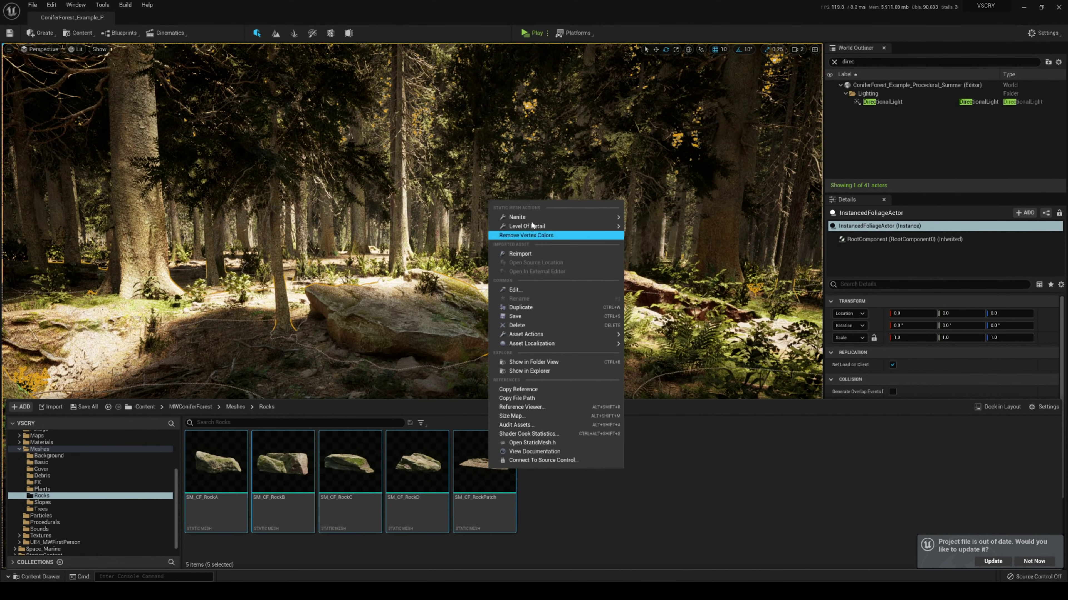
{"action": "mouse_move", "coordinate": [526, 217]}
{"action": "left_click", "coordinate": [650, 220]}
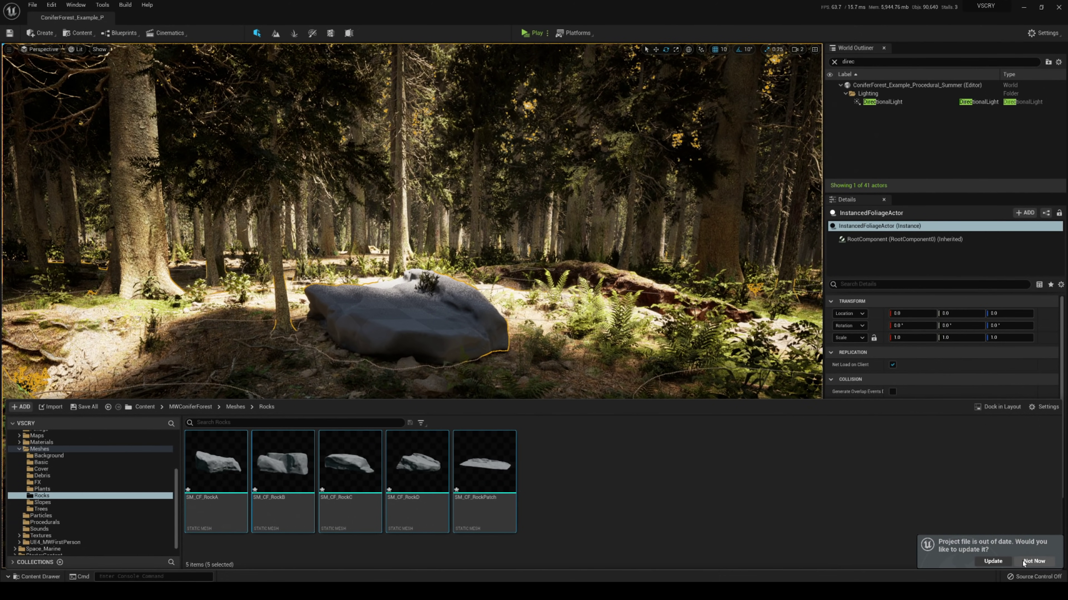
{"action": "left_click", "coordinate": [1033, 561]}
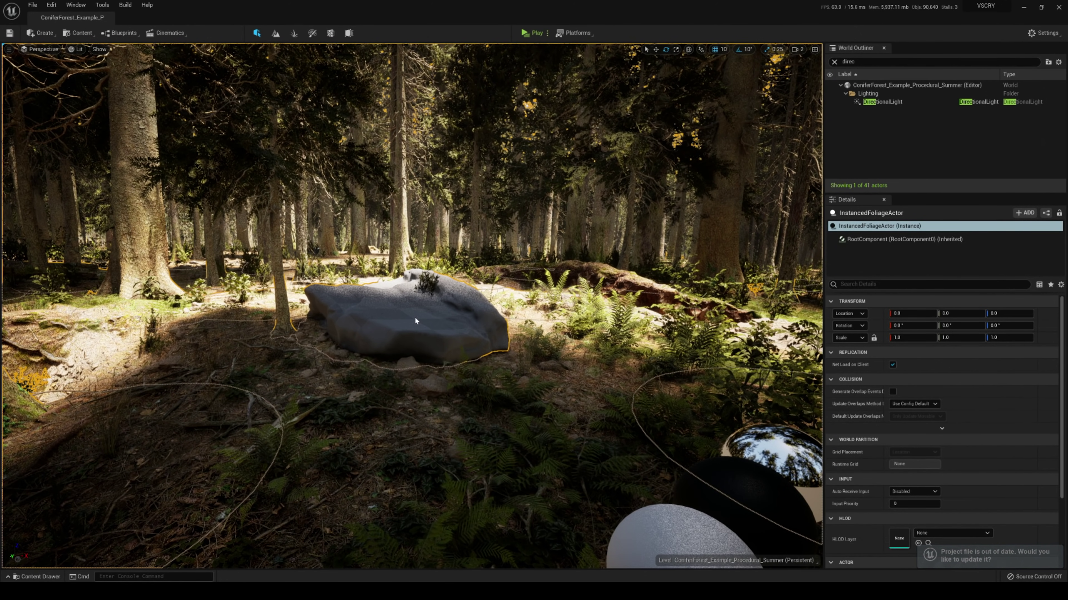
Step: Open the MTL_CF_Rock_MASTER material instance from the MWConiferForest > Materials > Rocks content folder
{"action": "key", "text": "ctrl+space"}
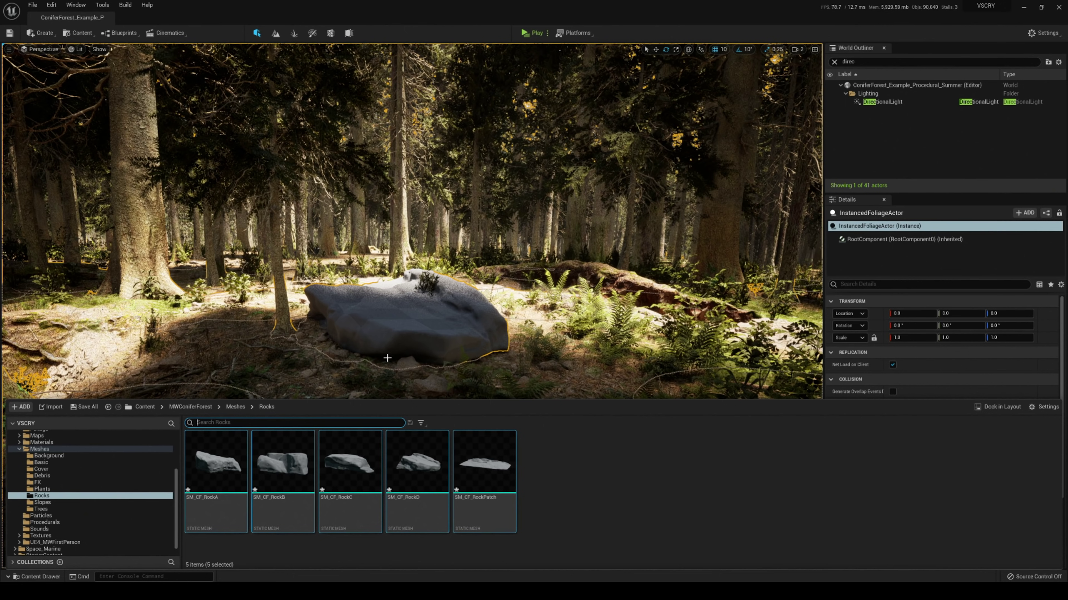
{"action": "left_click", "coordinate": [237, 406]}
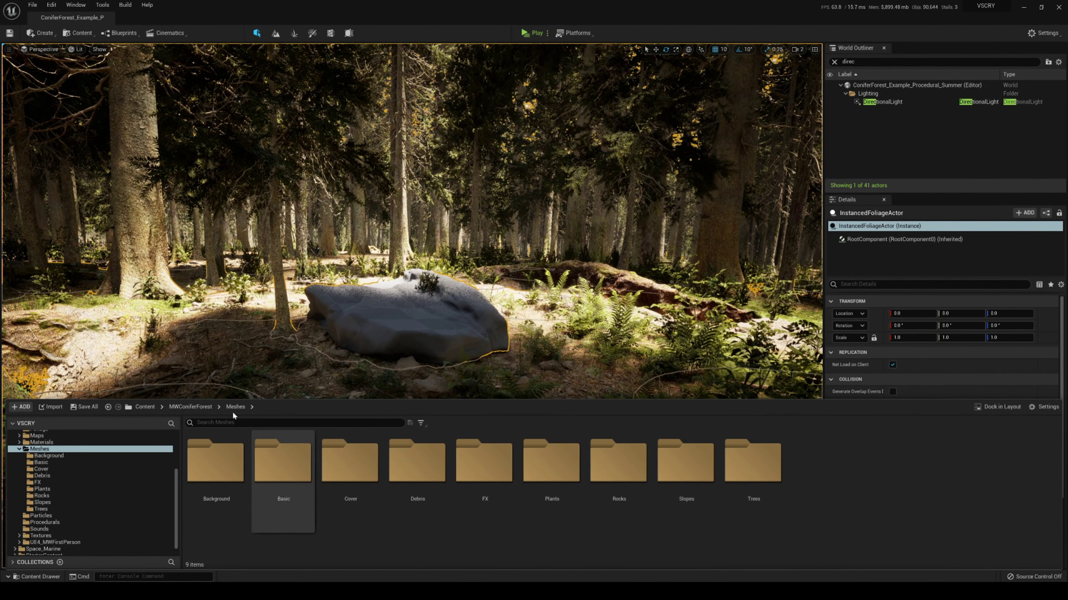
{"action": "left_click", "coordinate": [198, 407]}
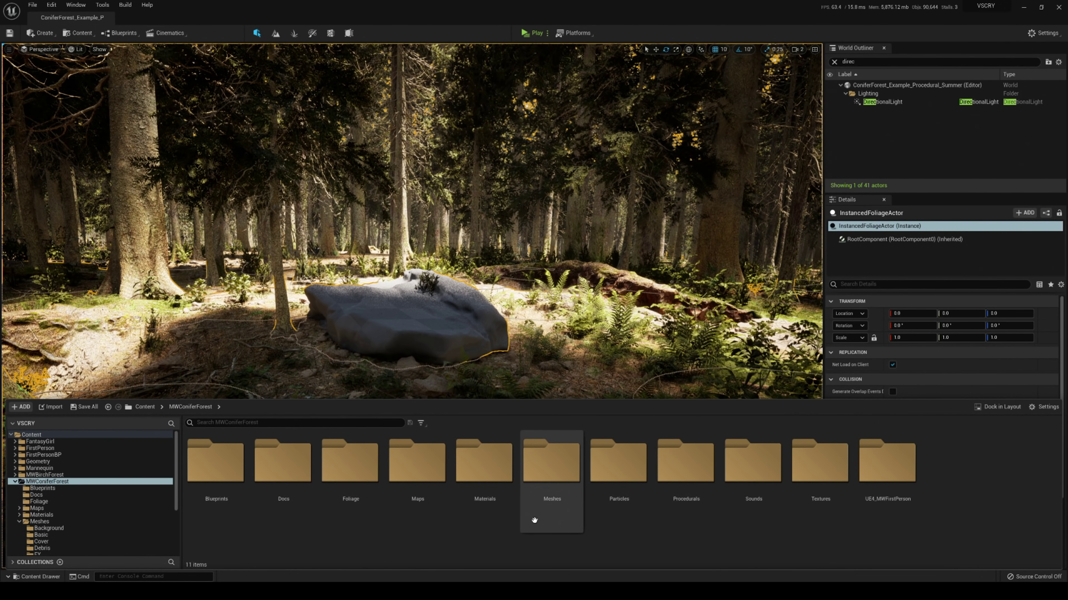
{"action": "double_click", "coordinate": [500, 491]}
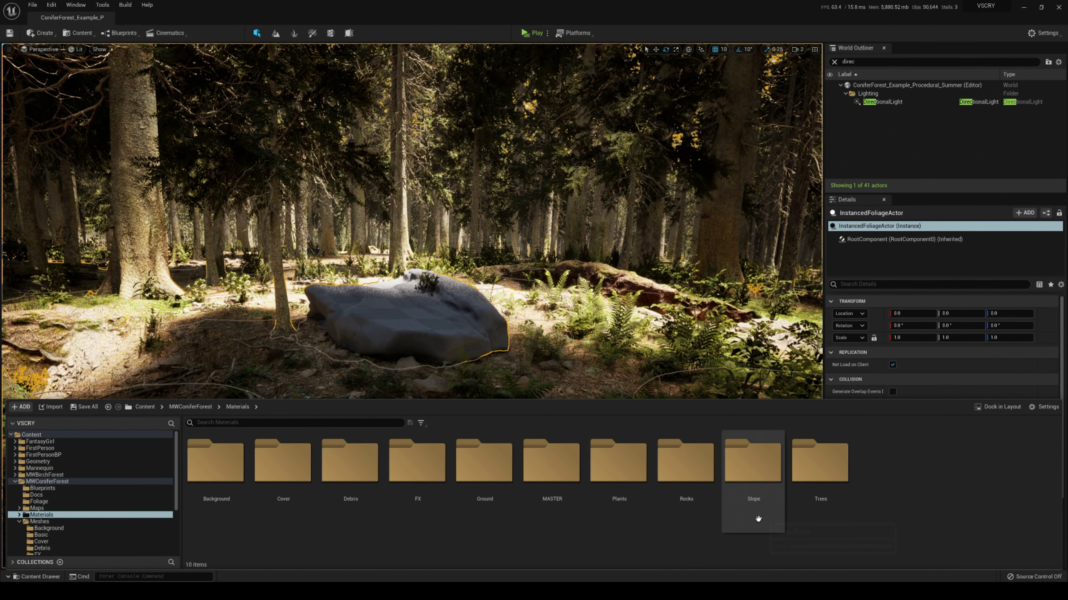
{"action": "double_click", "coordinate": [686, 480]}
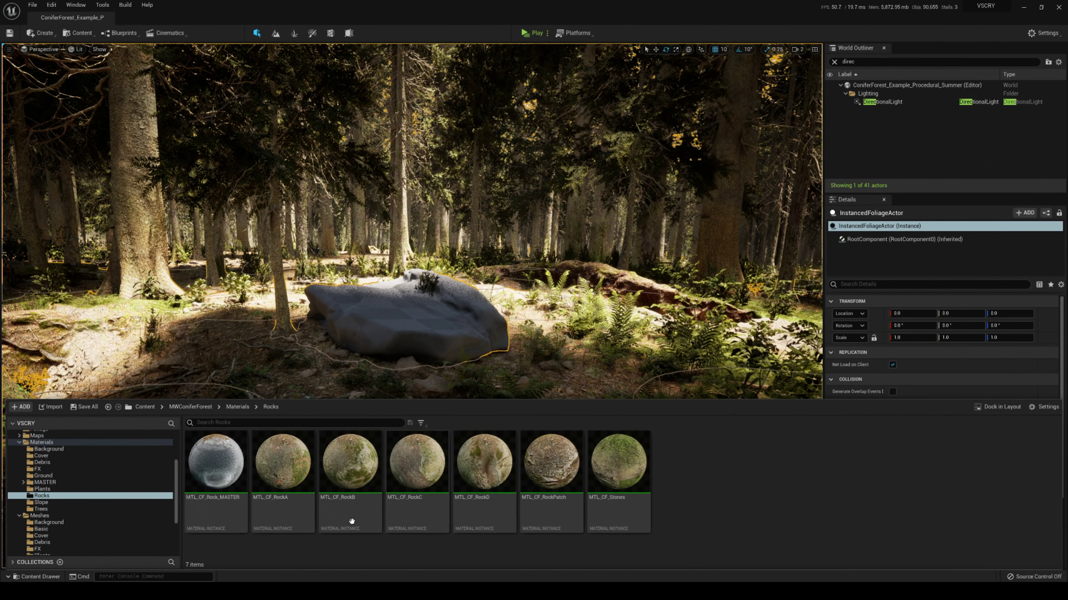
{"action": "double_click", "coordinate": [217, 452]}
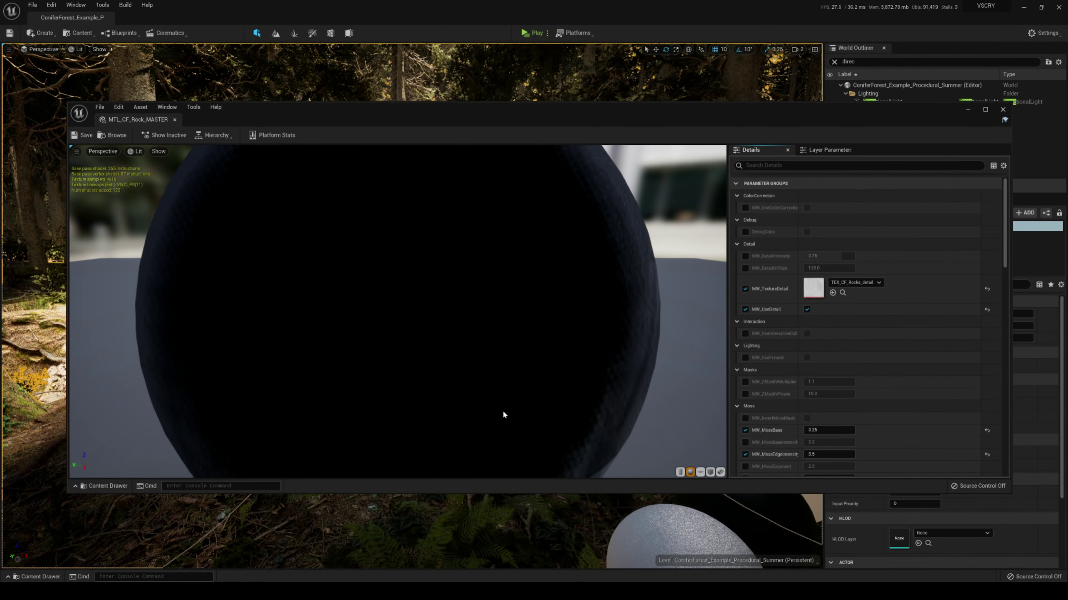
Step: Open the parent material MTL_CF_General_MASTER and disconnect the wires feeding Pixel Depth Offset and World Position Offset on its output node
{"action": "left_click", "coordinate": [204, 140]}
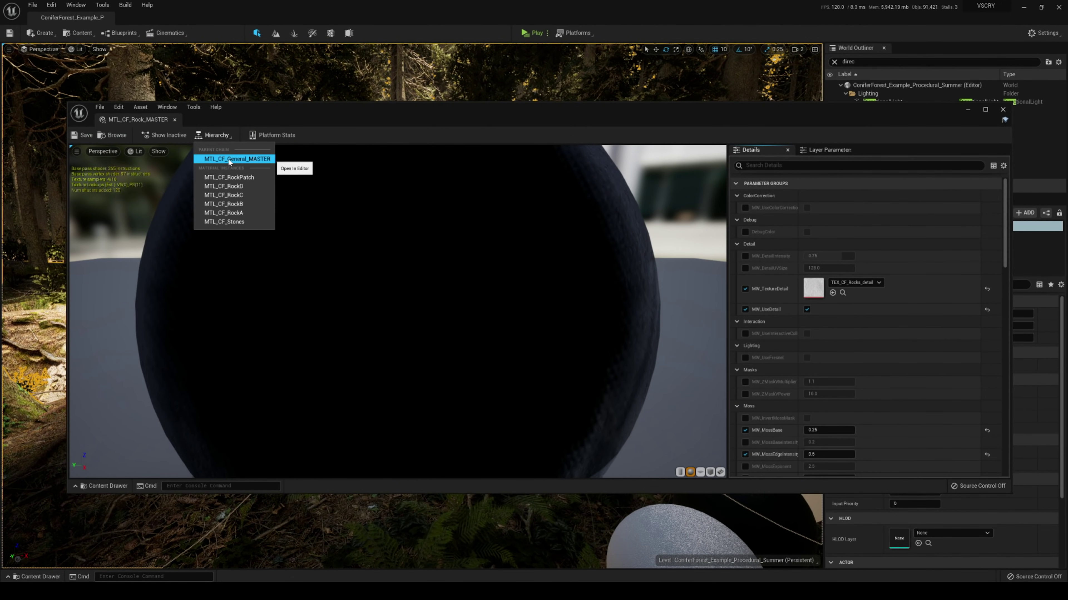
{"action": "left_click", "coordinate": [227, 160]}
{"action": "right_click_drag", "start_coordinate": [671, 353], "coordinate": [625, 361]}
{"action": "right_click_drag", "start_coordinate": [766, 337], "coordinate": [753, 198]}
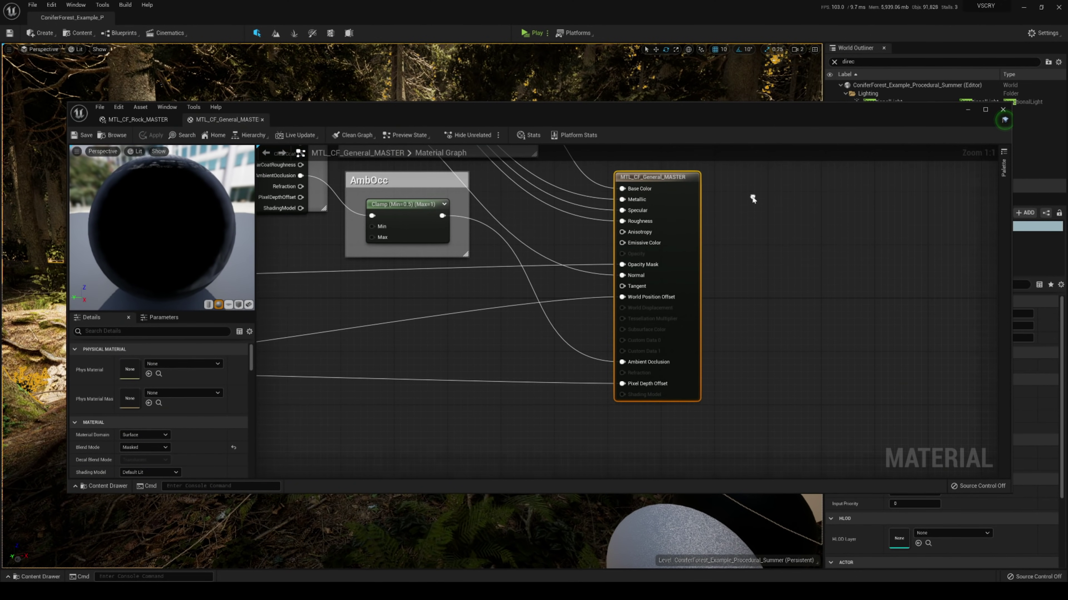
{"action": "left_click", "coordinate": [589, 386]}
{"action": "left_click", "coordinate": [588, 384], "text": "ctrl"}
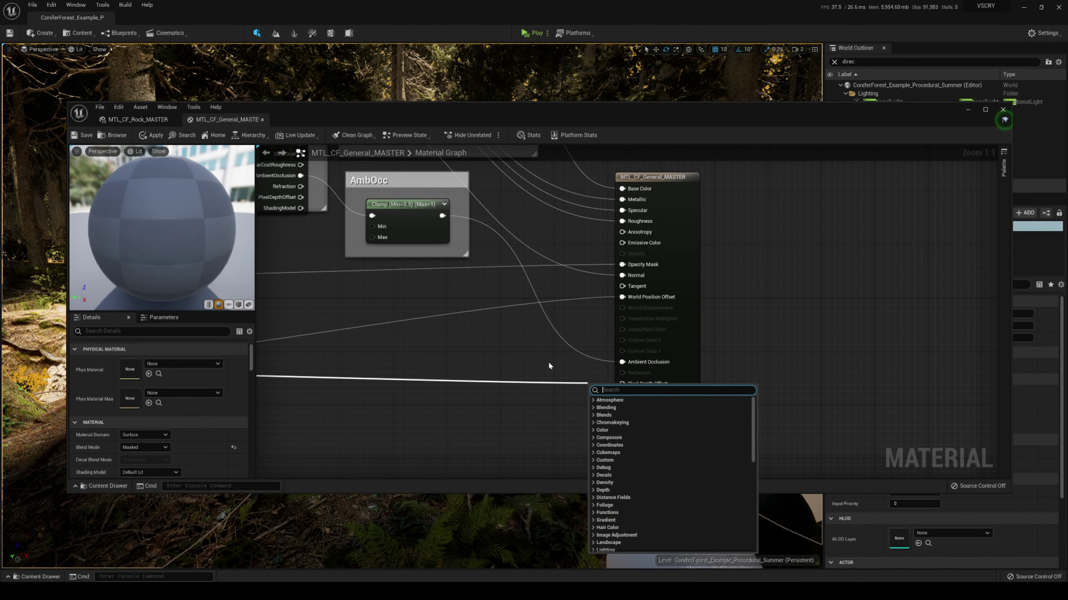
{"action": "left_click", "coordinate": [549, 365]}
{"action": "left_click_drag", "start_coordinate": [597, 299], "coordinate": [595, 300], "text": "ctrl"}
{"action": "key", "text": "Escape"}
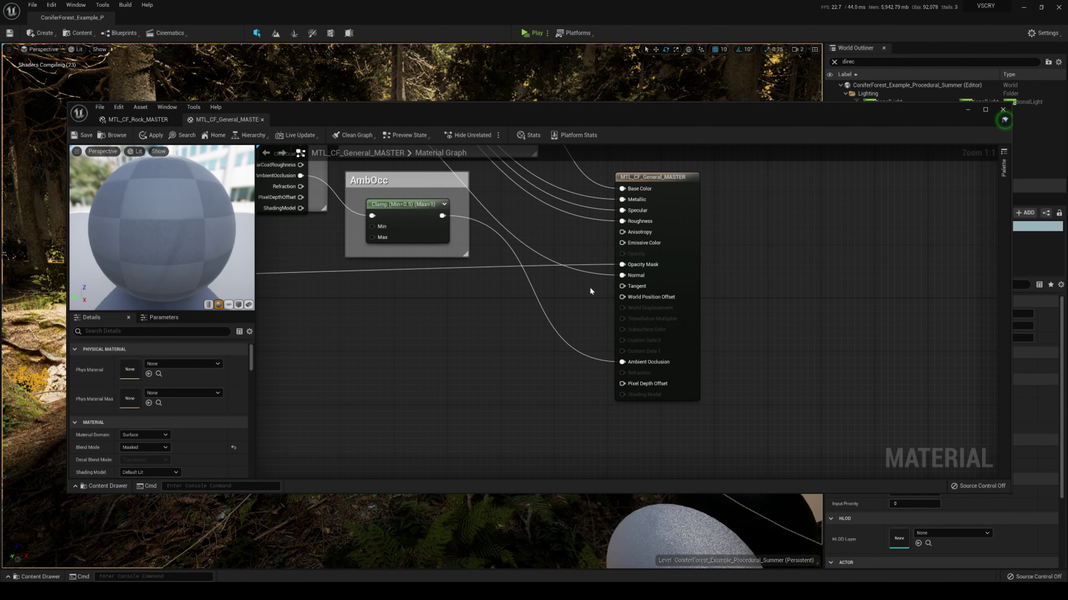
Step: Set the Blend Mode of MTL_CF_General_MASTER to Opaque, apply the material changes and minimize the material editor
{"action": "left_click", "coordinate": [677, 180]}
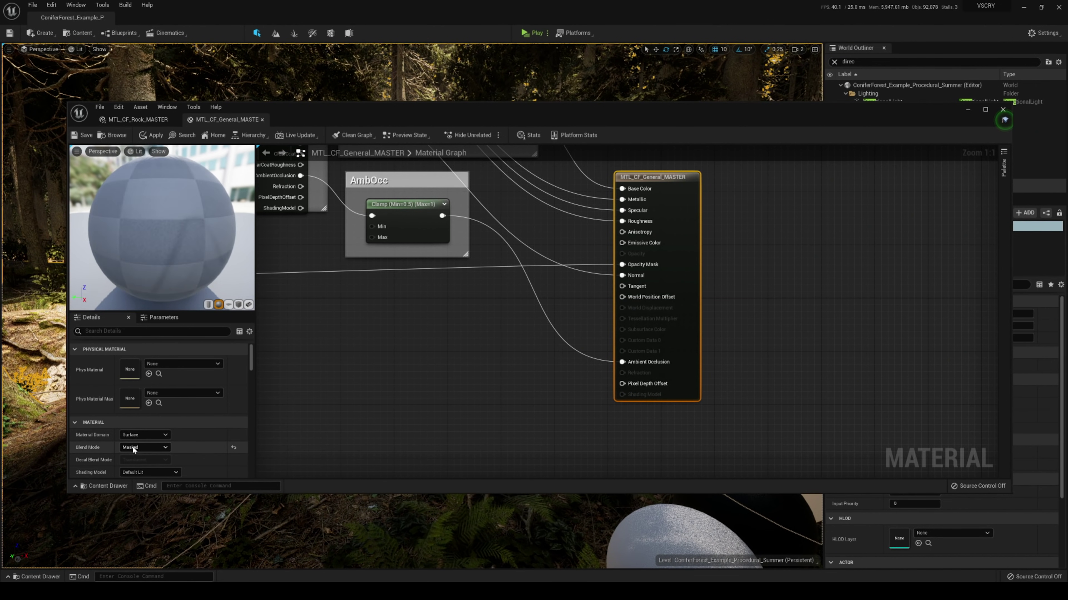
{"action": "left_click", "coordinate": [145, 447]}
{"action": "left_click", "coordinate": [139, 459]}
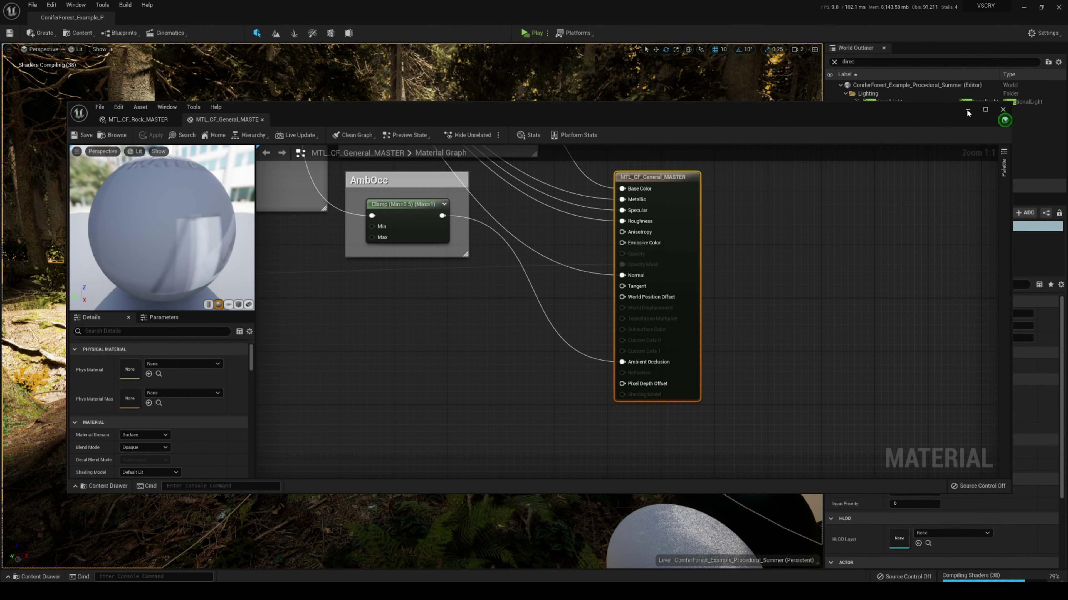
{"action": "left_click", "coordinate": [967, 113]}
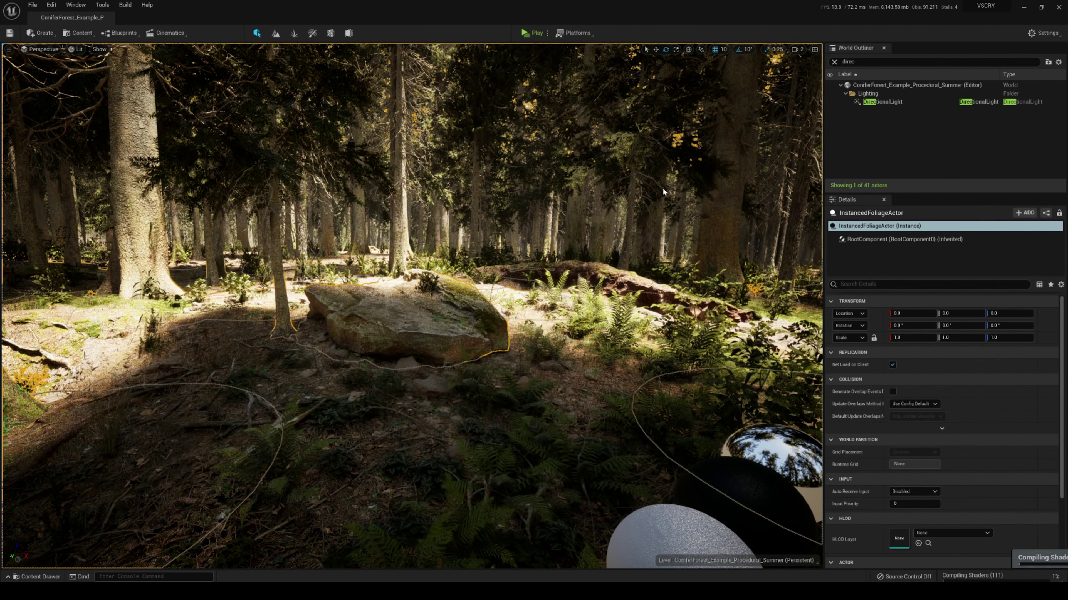
{"action": "left_click", "coordinate": [512, 321]}
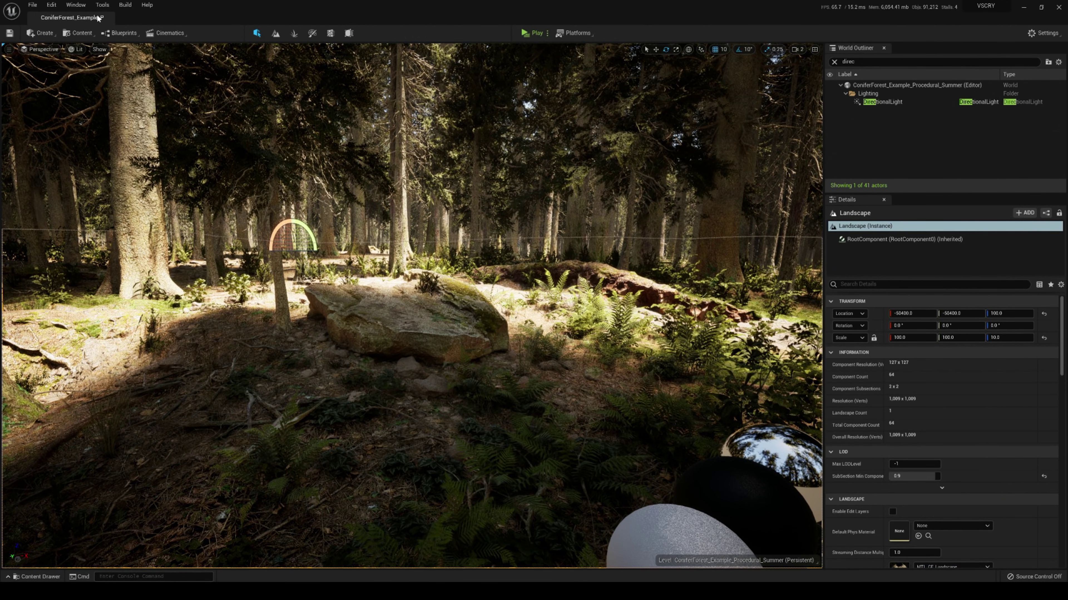
{"action": "left_click", "coordinate": [106, 6]}
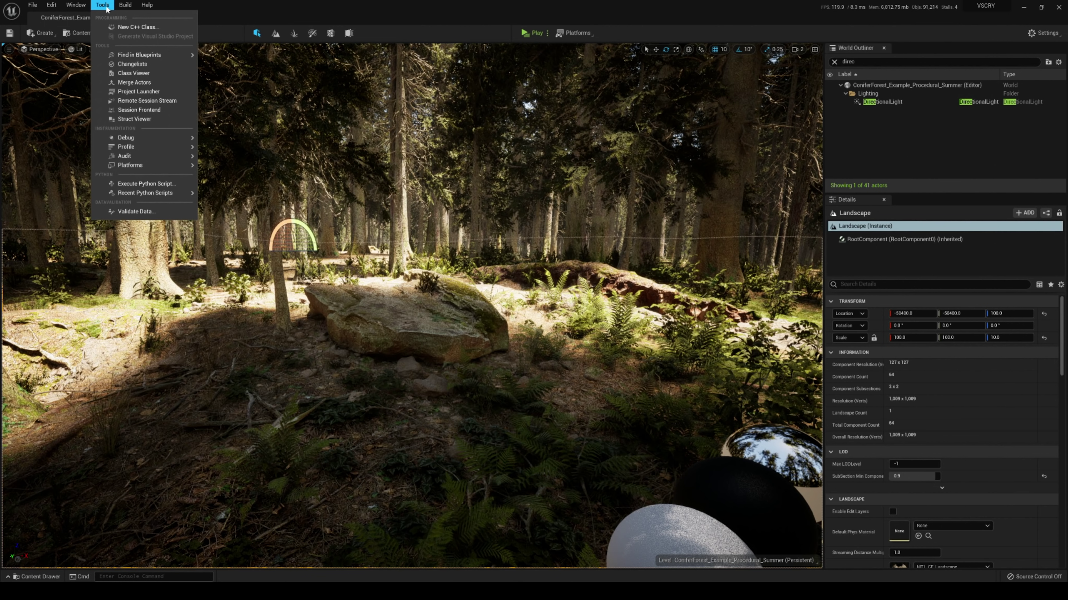
{"action": "mouse_move", "coordinate": [85, 9]}
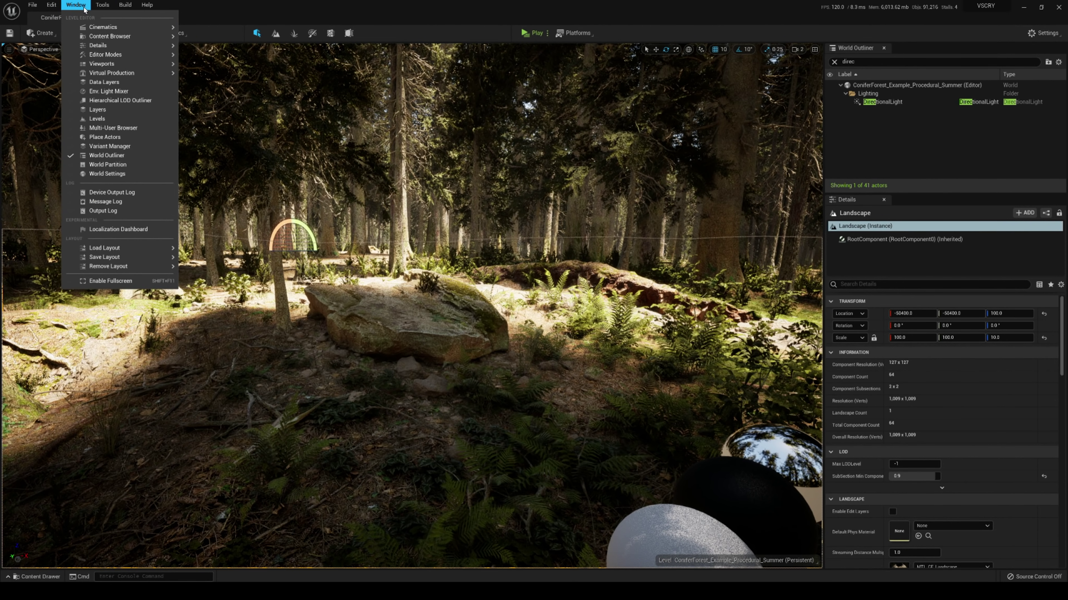
{"action": "mouse_move", "coordinate": [52, 9]}
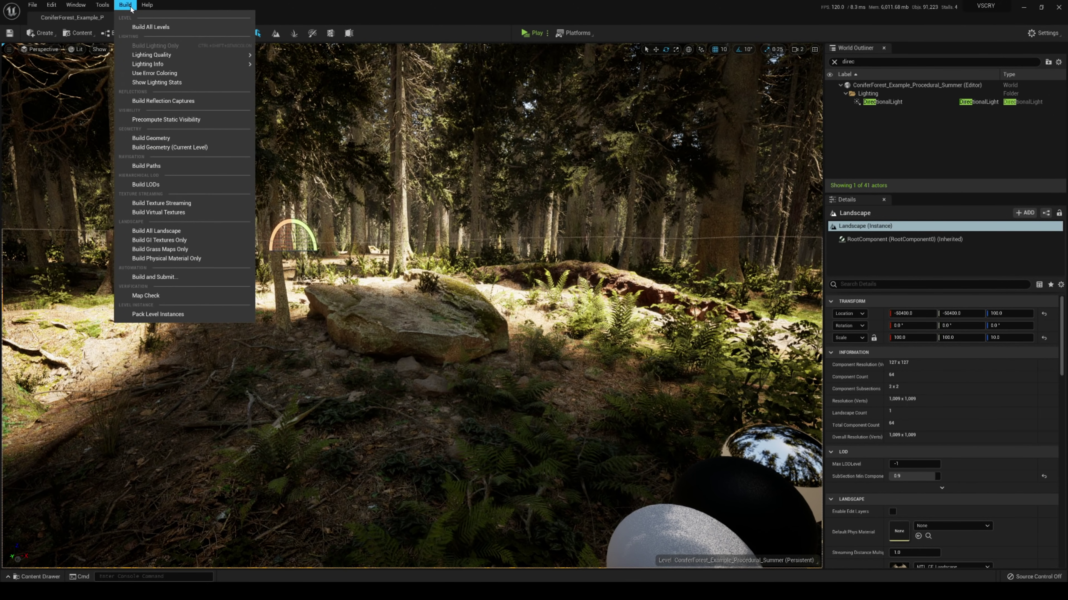
{"action": "left_click", "coordinate": [559, 338]}
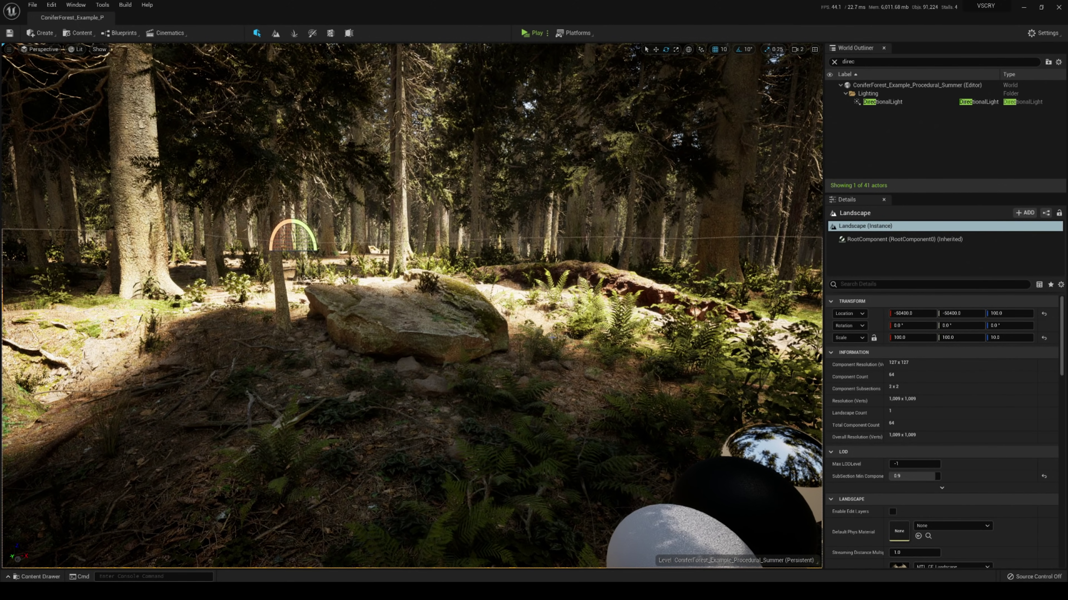
Step: Examine the large rock and its surroundings in the Nanite Triangles visualization, and return the viewport to Lit mode
{"action": "mouse_move", "coordinate": [559, 338]}
{"action": "right_mouse_down"}
{"action": "mouse_move", "coordinate": [593, 341]}
{"action": "mouse_move", "coordinate": [559, 338]}
{"action": "right_mouse_up"}
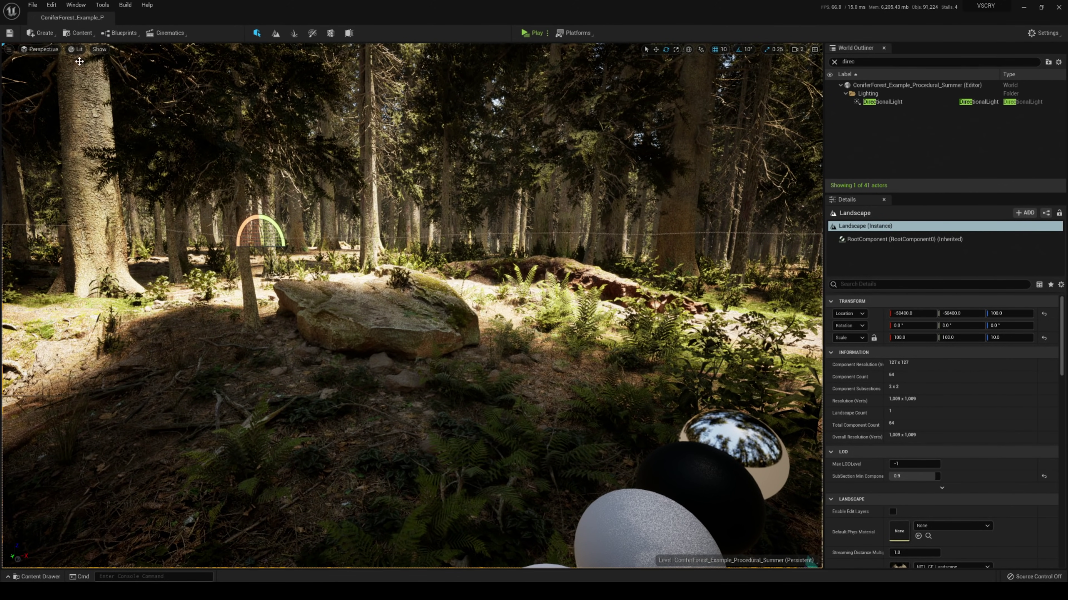
{"action": "left_click", "coordinate": [77, 49]}
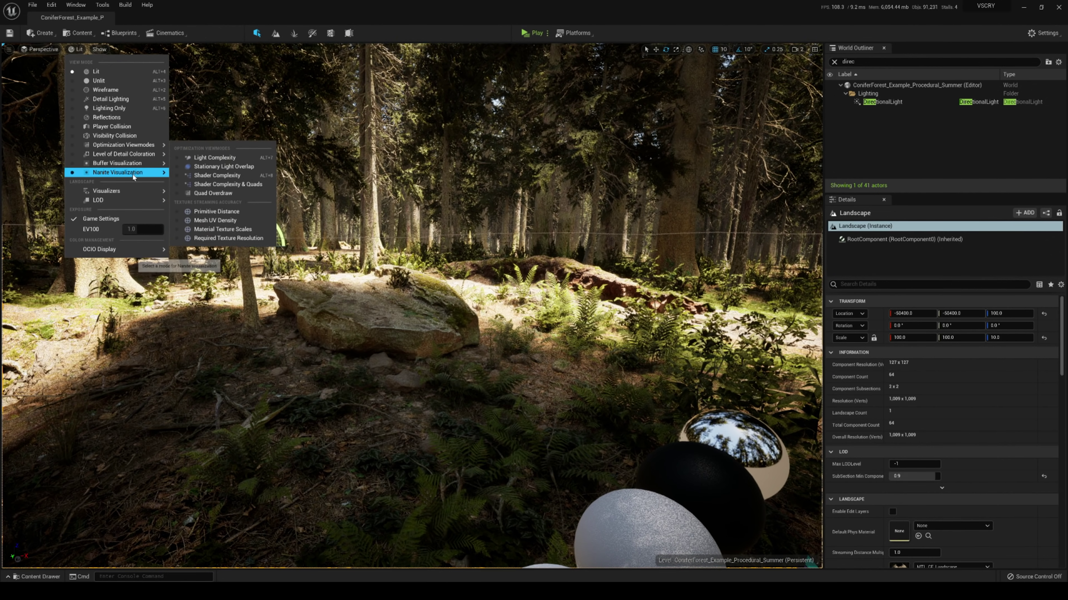
{"action": "mouse_move", "coordinate": [133, 173]}
{"action": "left_click", "coordinate": [195, 209]}
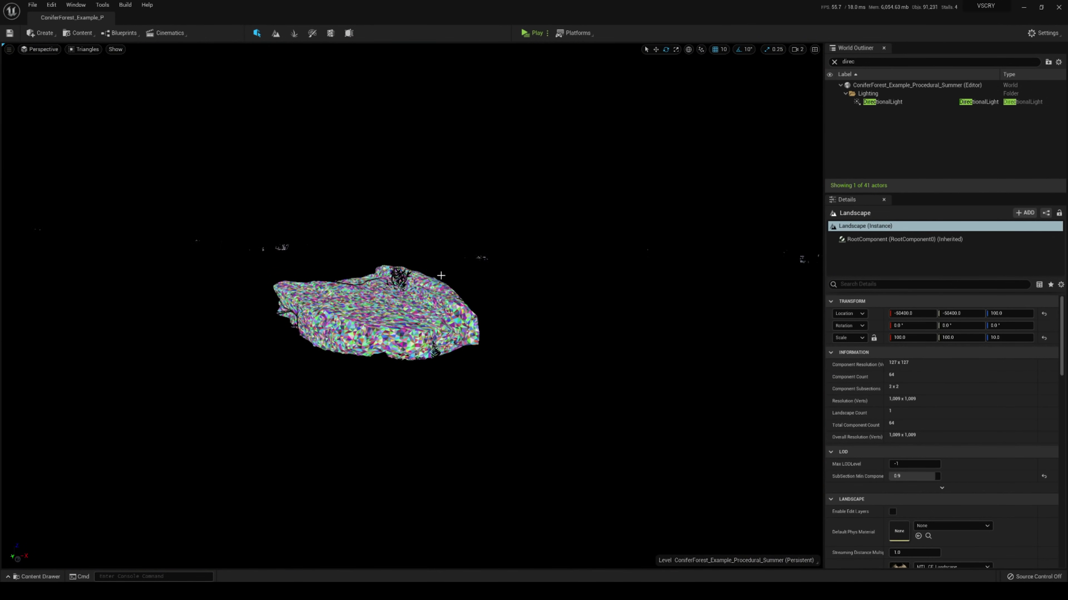
{"action": "right_click_drag", "start_coordinate": [412, 306], "coordinate": [198, 306]}
{"action": "right_click_drag", "start_coordinate": [440, 264], "coordinate": [344, 263]}
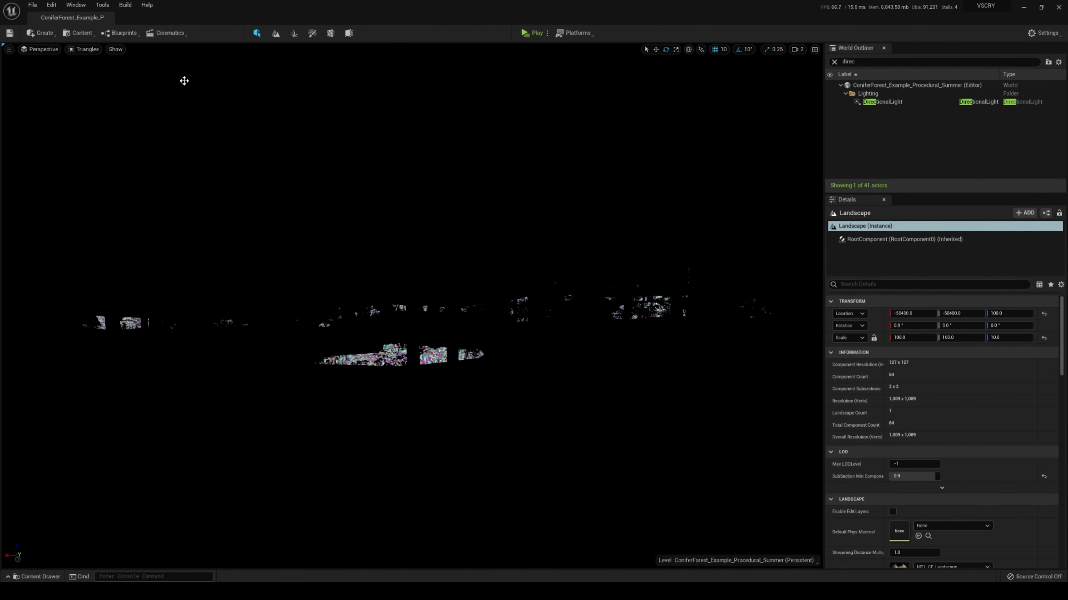
{"action": "left_click", "coordinate": [85, 50]}
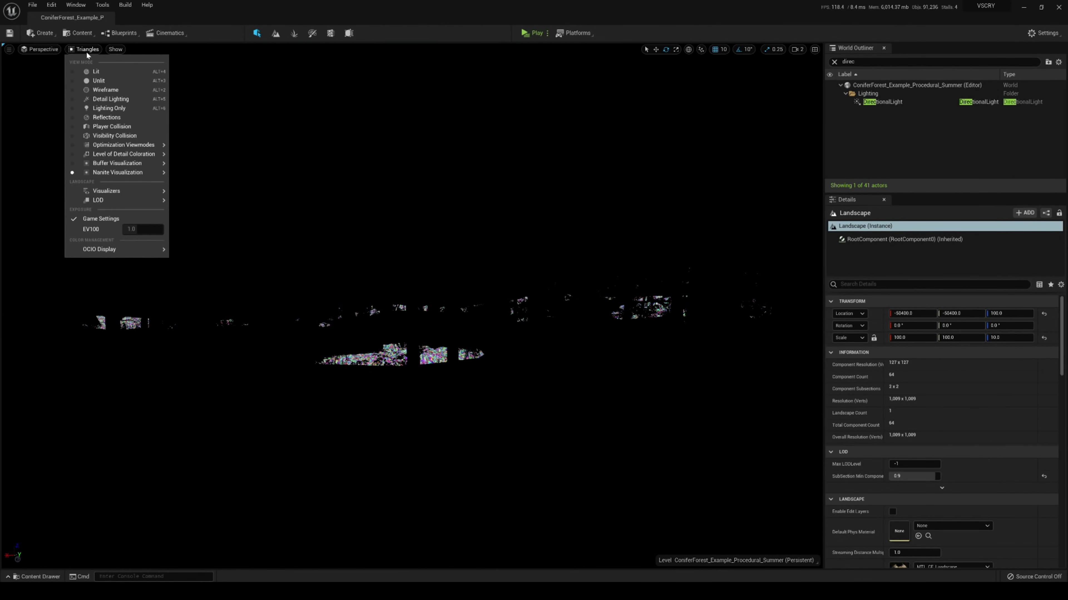
{"action": "key", "text": "Escape"}
{"action": "left_click", "coordinate": [99, 75]}
{"action": "right_click_drag", "start_coordinate": [379, 303], "coordinate": [534, 309]}
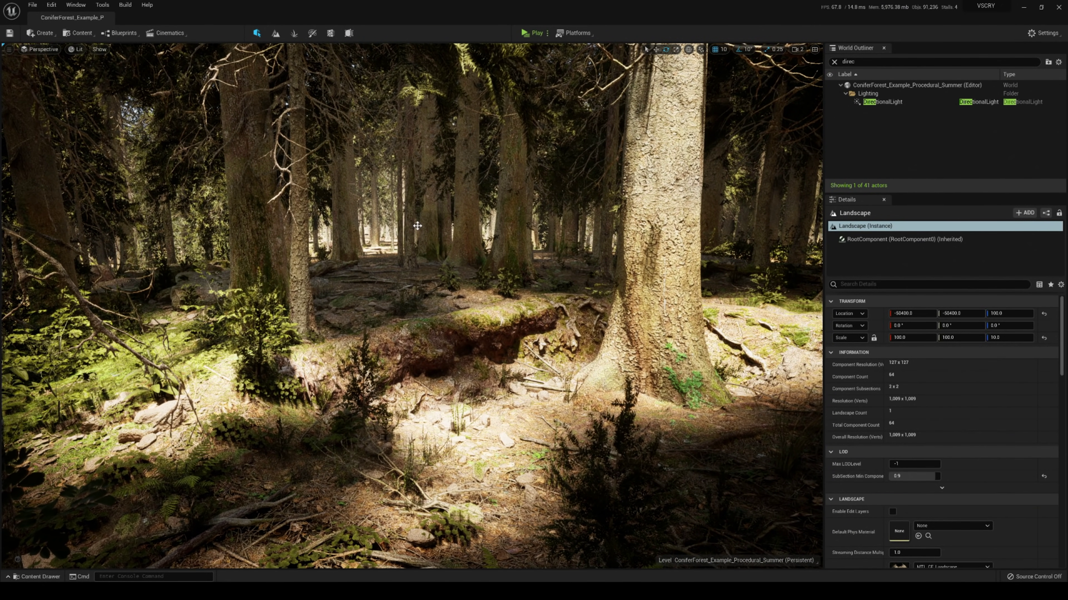
Step: Play the level in a new editor window, run the character through the forest past the large rock, and stop the session
{"action": "left_click", "coordinate": [547, 32]}
{"action": "left_click", "coordinate": [572, 78]}
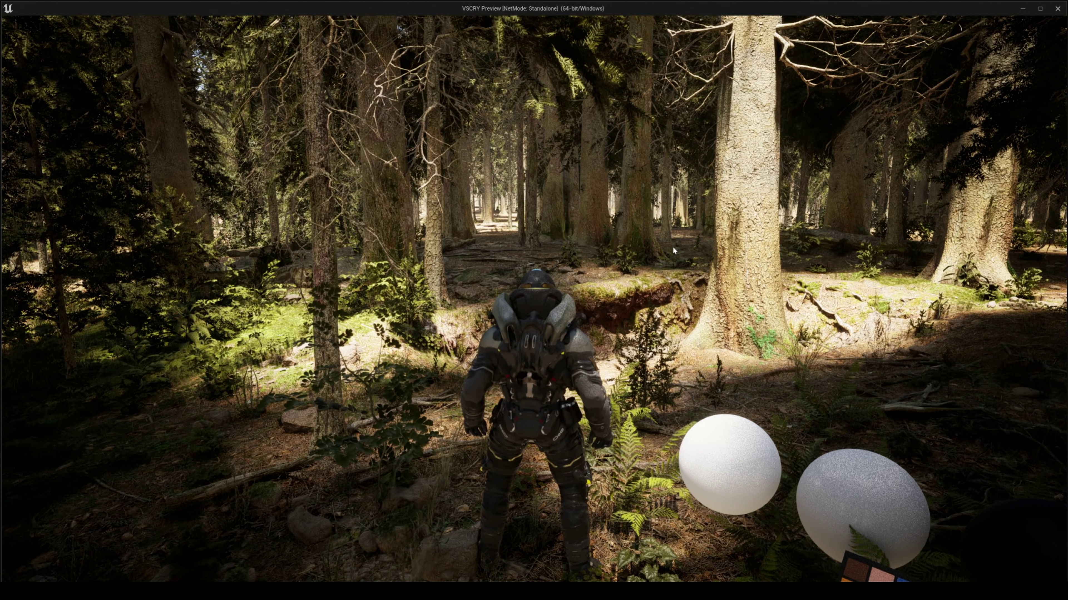
{"action": "left_click", "coordinate": [676, 252]}
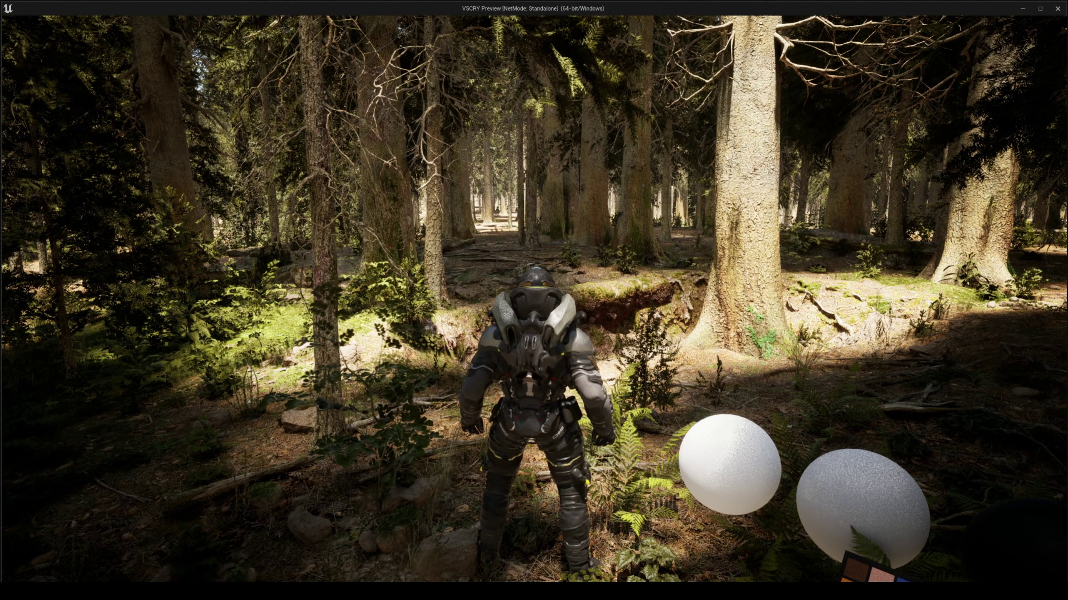
{"action": "key", "text": "w"}
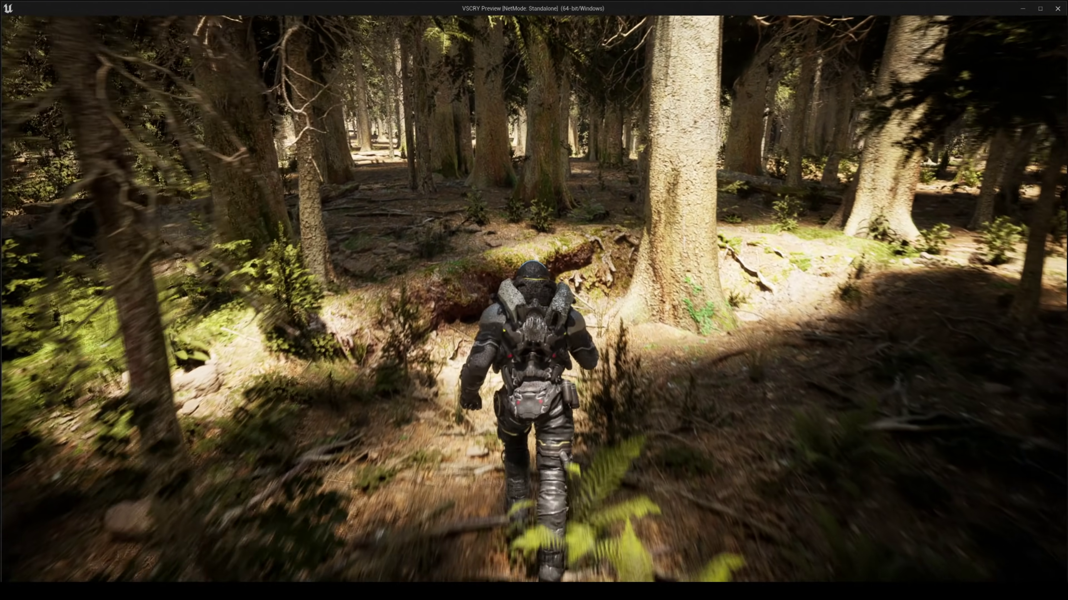
{"action": "key", "text": "w"}
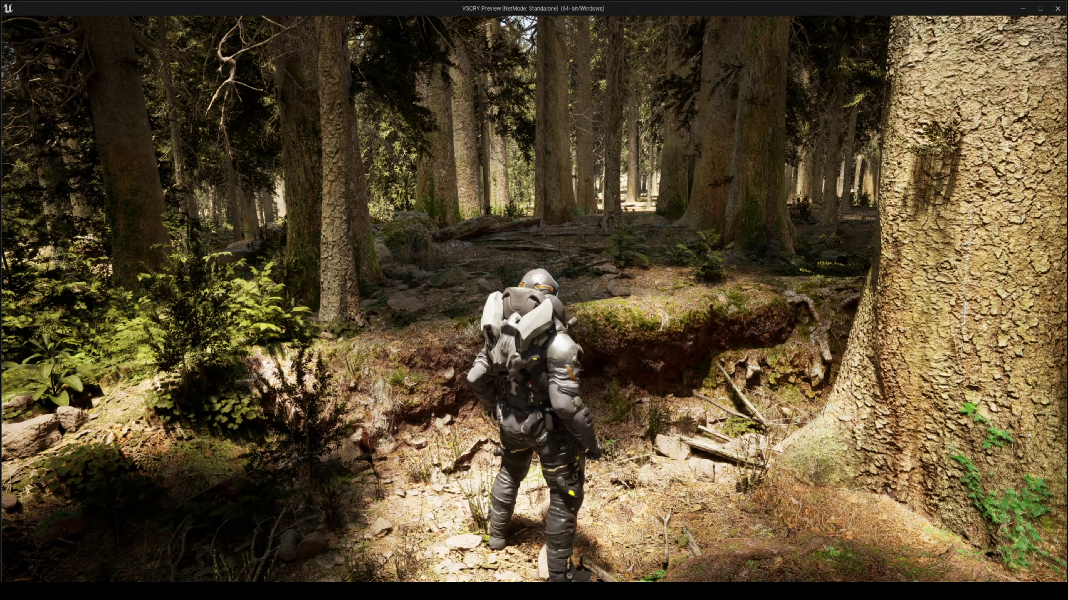
{"action": "key", "text": "w"}
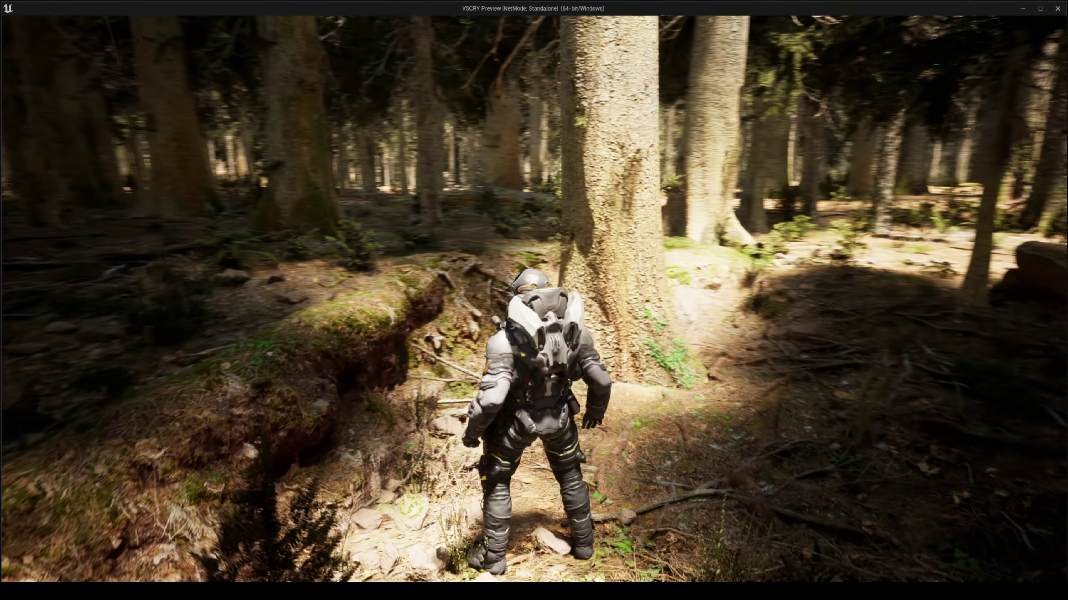
{"action": "key", "text": "d"}
{"action": "key", "text": "w"}
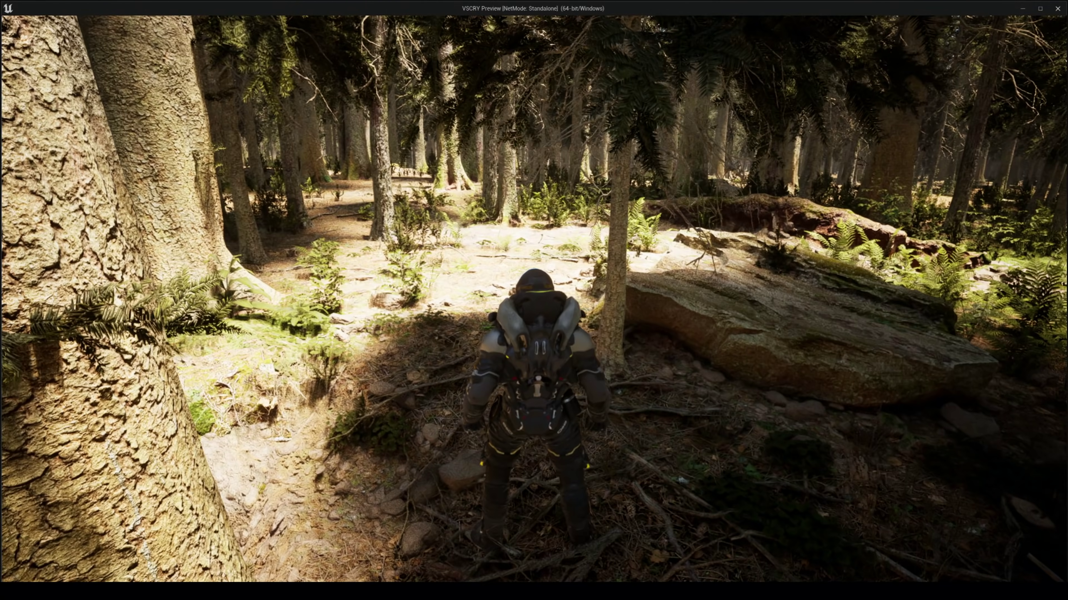
{"action": "key", "text": "d"}
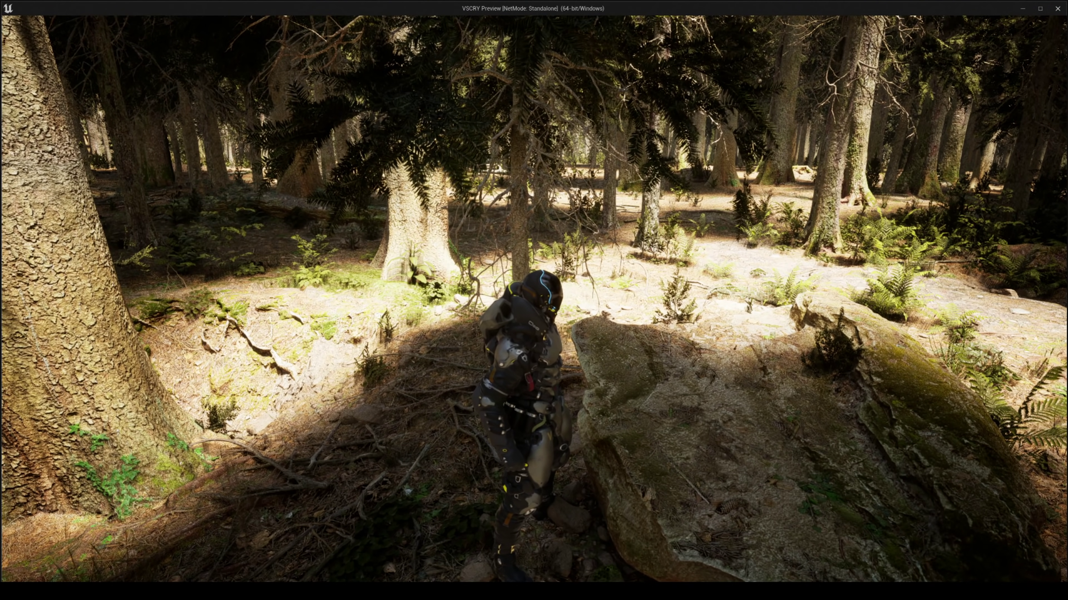
{"action": "key", "text": "a"}
{"action": "key", "text": "w"}
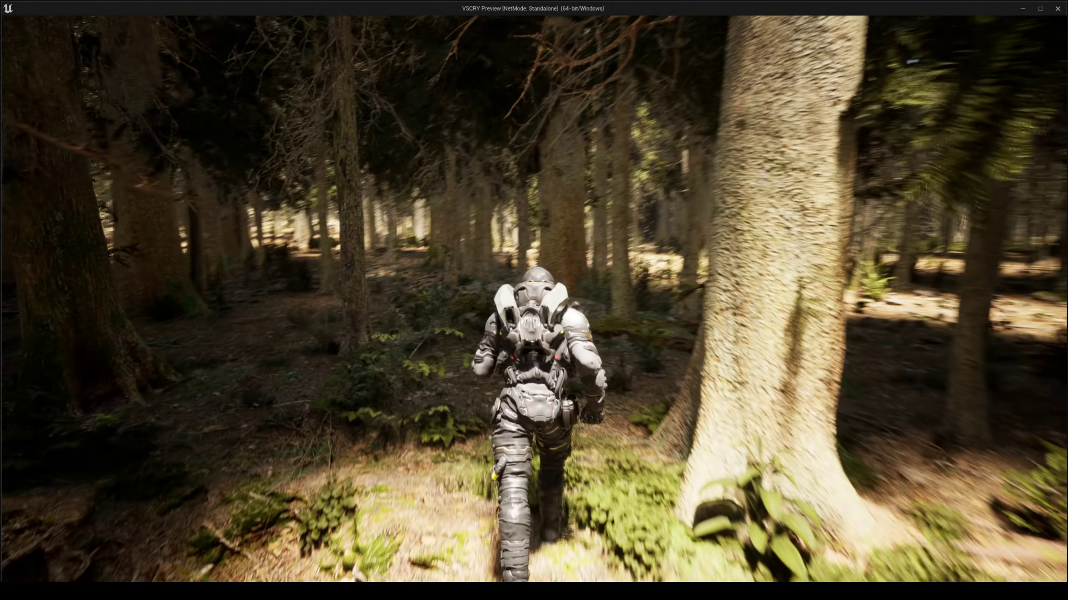
{"action": "key", "text": "w"}
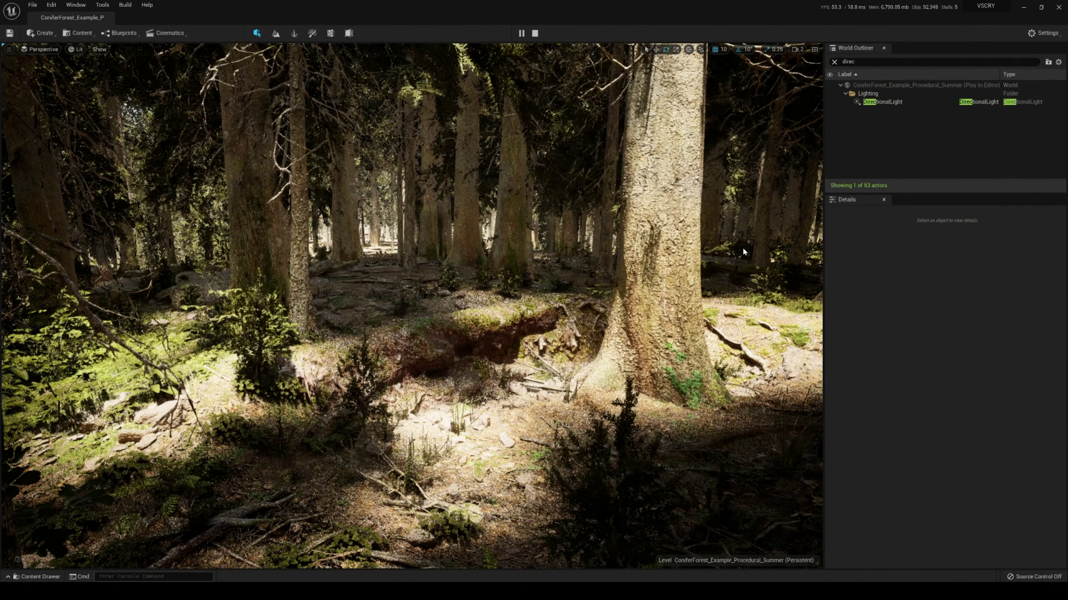
{"action": "key", "text": "Escape"}
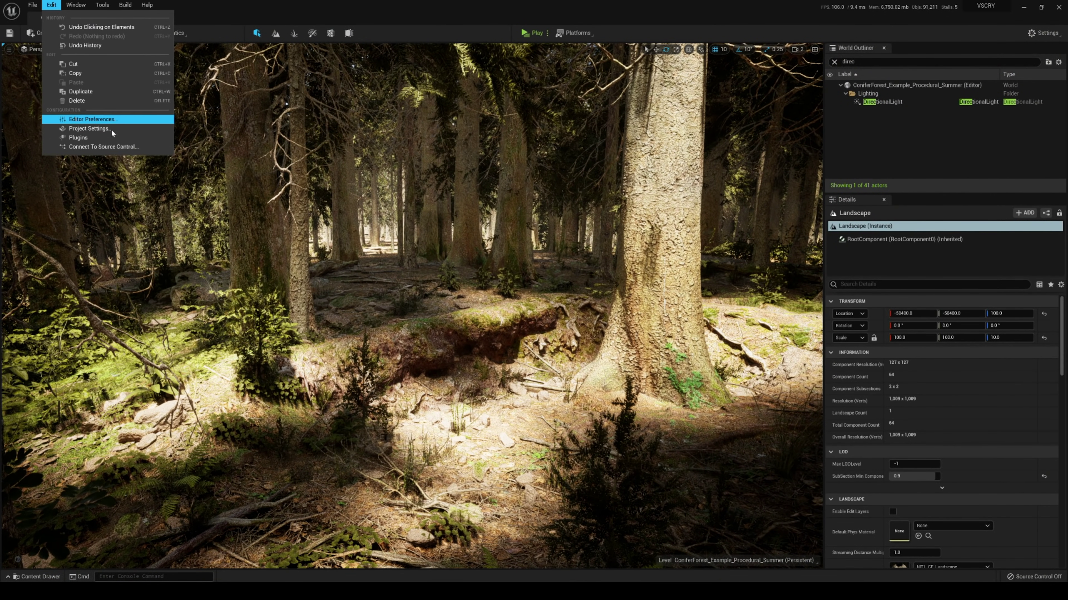
Step: Search the project settings for motion, turn off Motion Blur in the Rendering defaults, and close the settings
{"action": "left_click", "coordinate": [89, 129]}
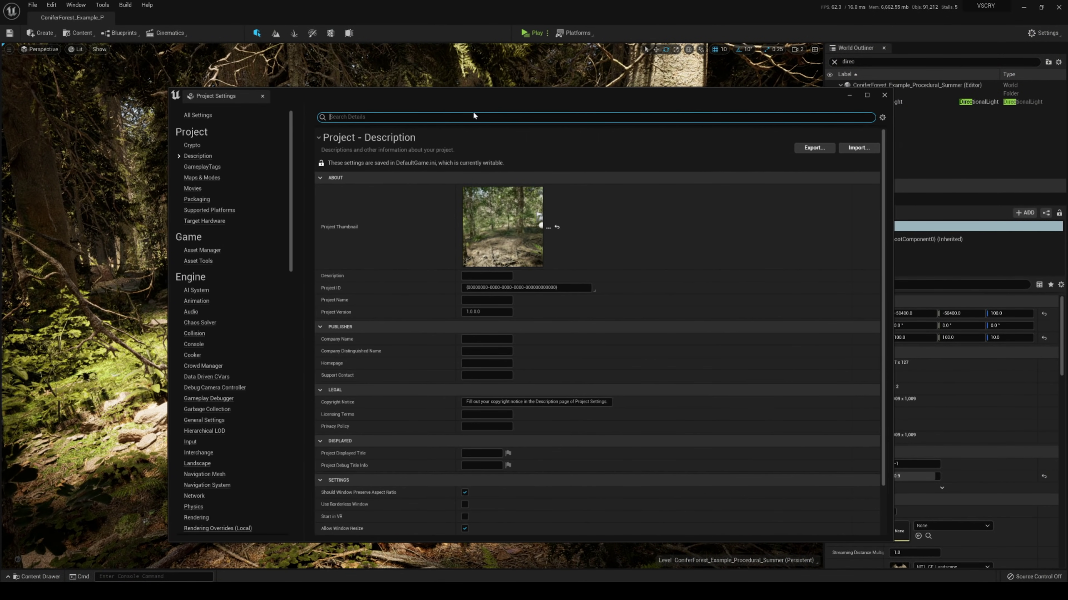
{"action": "type", "text": "motion"}
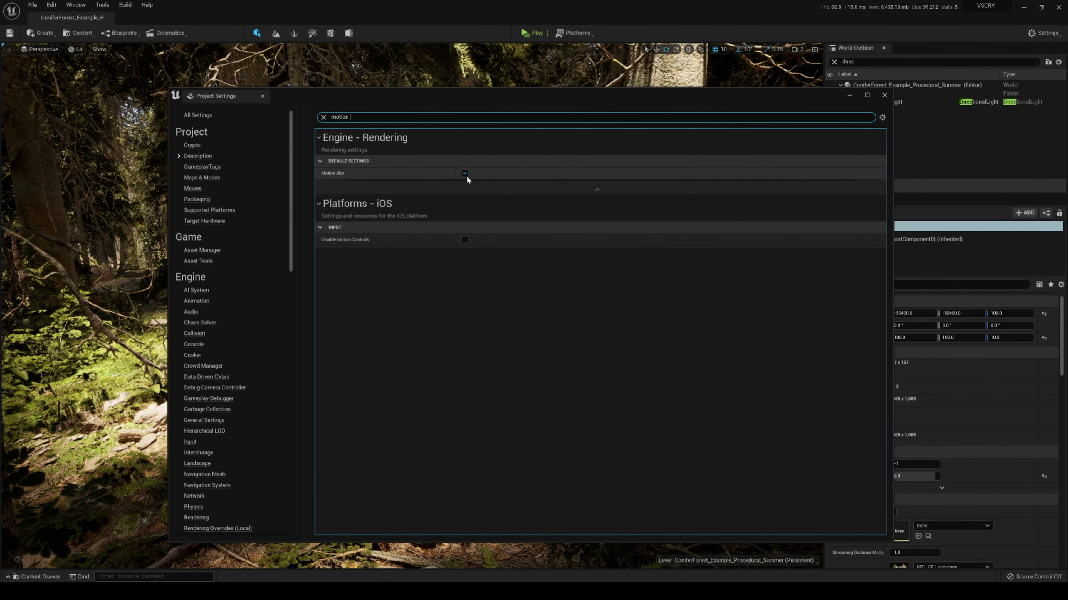
{"action": "left_click", "coordinate": [464, 173]}
{"action": "left_click", "coordinate": [884, 95]}
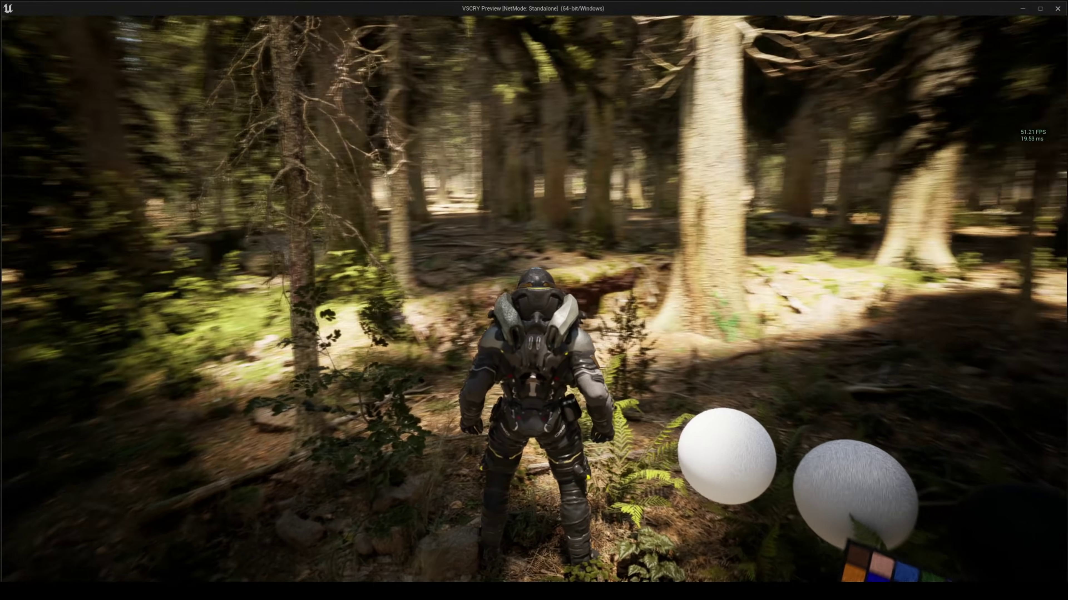
Step: Run the character forward through the forest in the play preview to check the motion blur
{"action": "key", "text": "w"}
{"action": "key", "text": "w"}
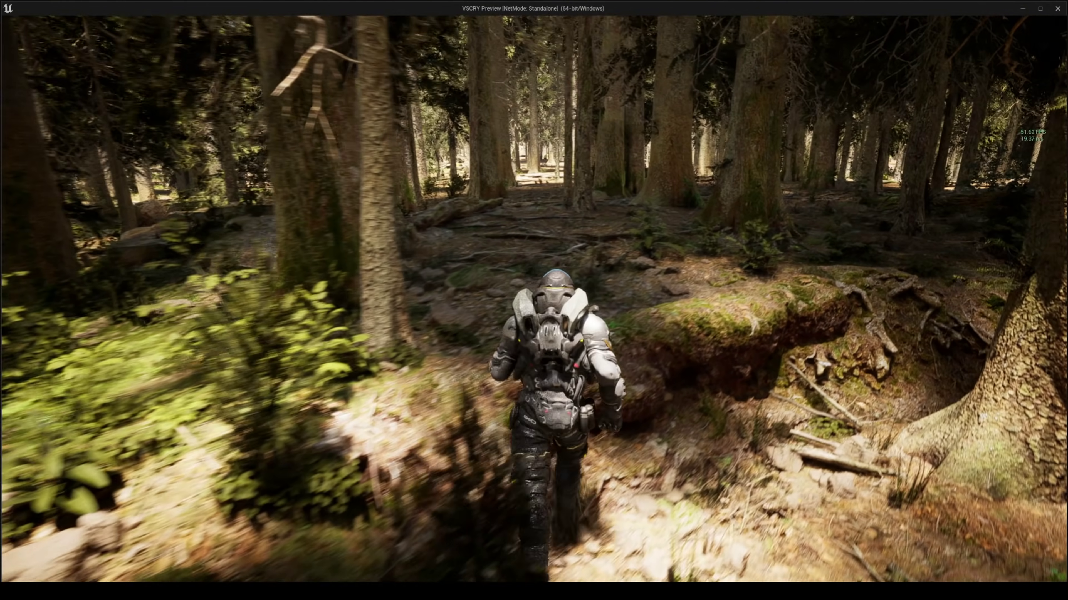